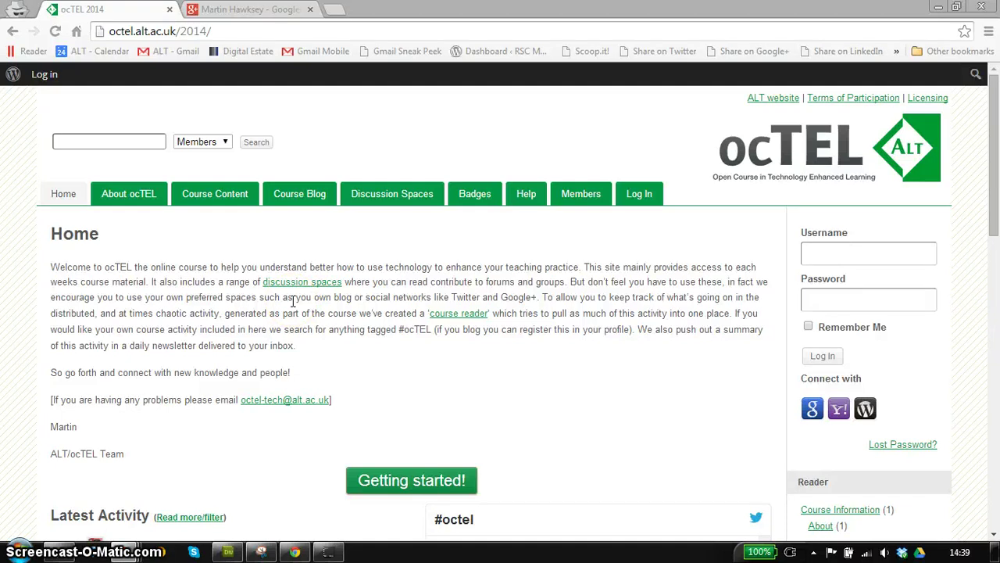
Step: Open the Google sign-in popup from the login sidebar's 'Connect with' options
left_click(295, 303)
left_click(809, 432)
left_click(813, 416)
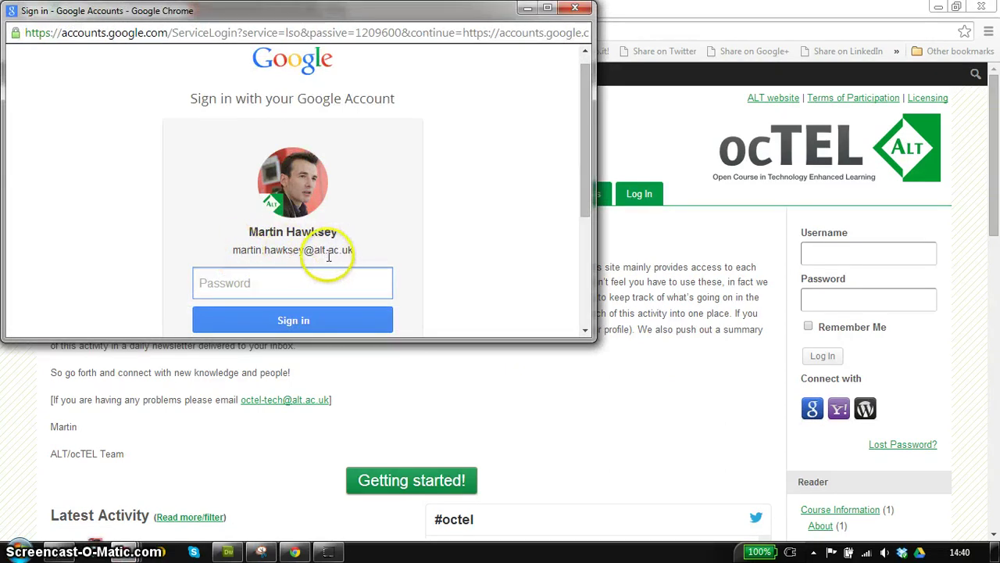
Step: Enter the Google account password and confirm the sign-in to the course site
left_click(260, 288)
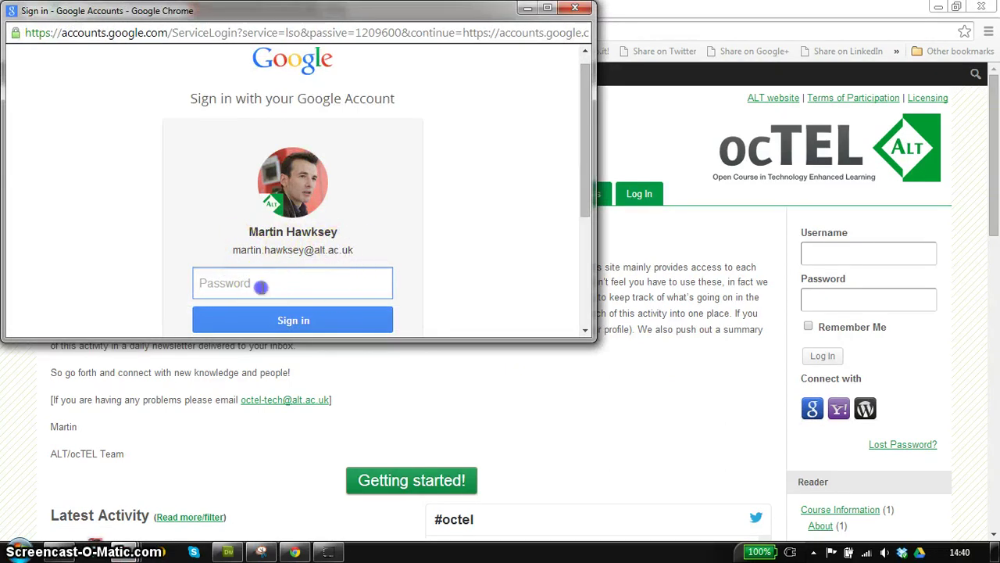
type("••••")
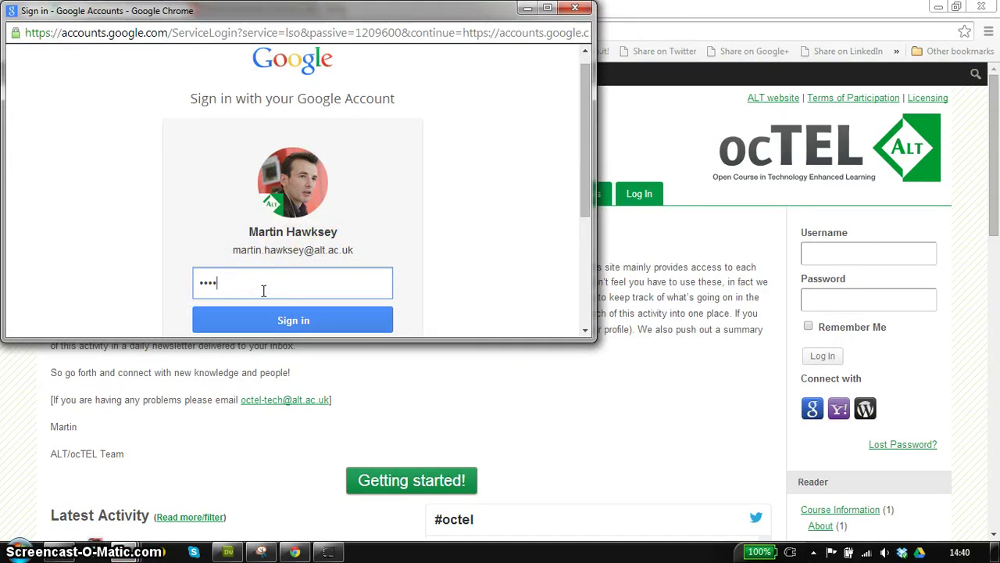
type("•••••")
left_click(271, 318)
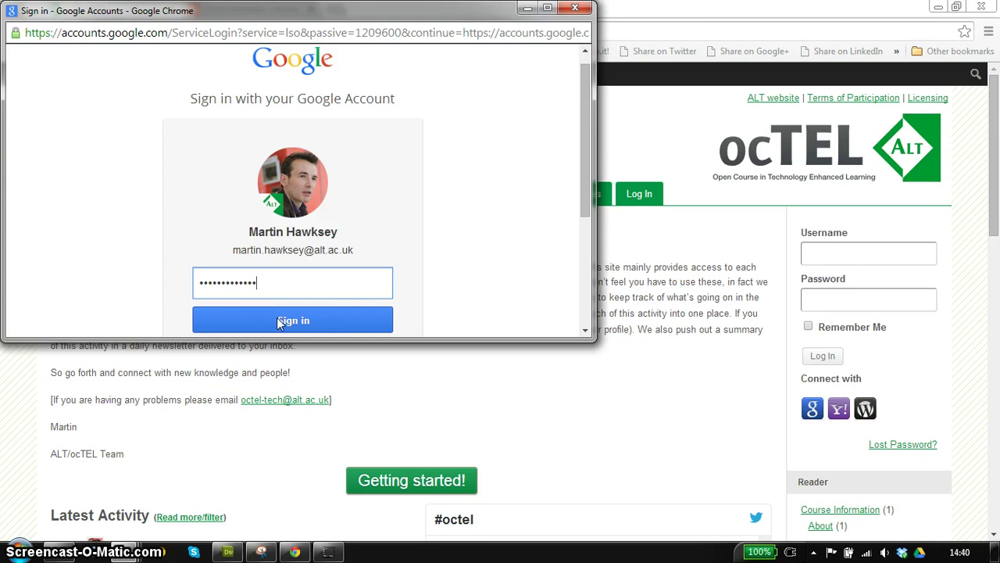
left_click(279, 322)
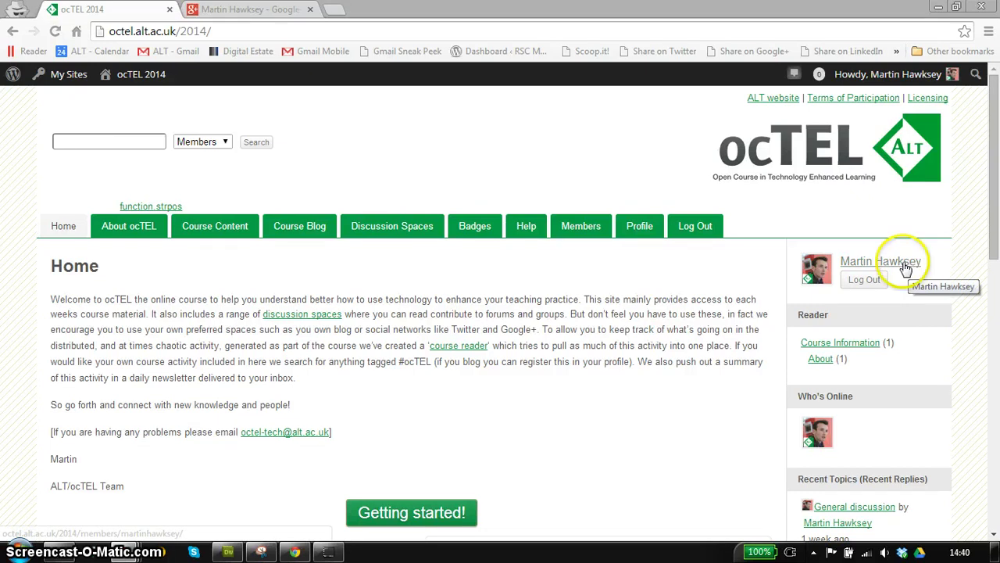
Step: Open your own member page from your name in the sidebar user panel
mouse_move(640, 232)
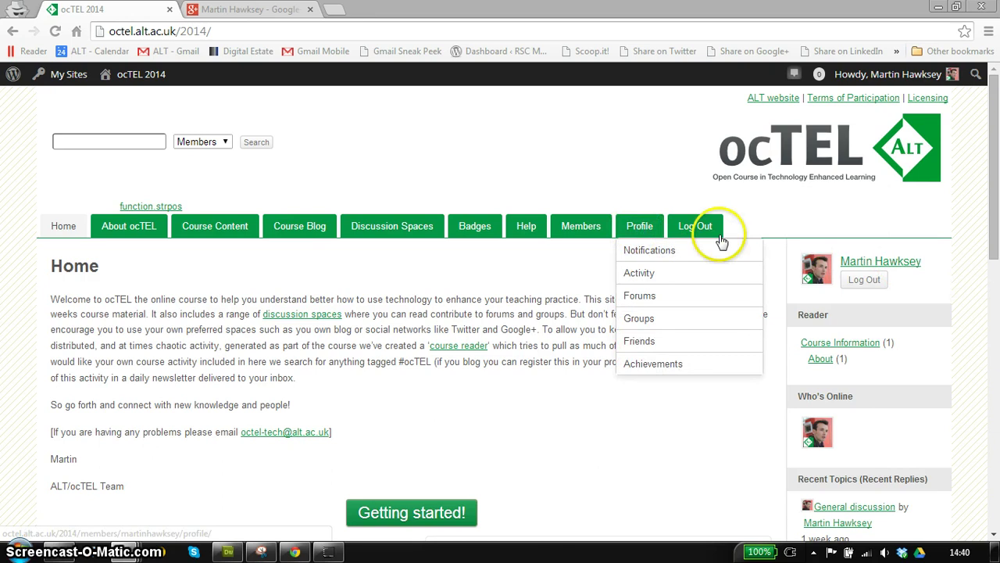
left_click(886, 263)
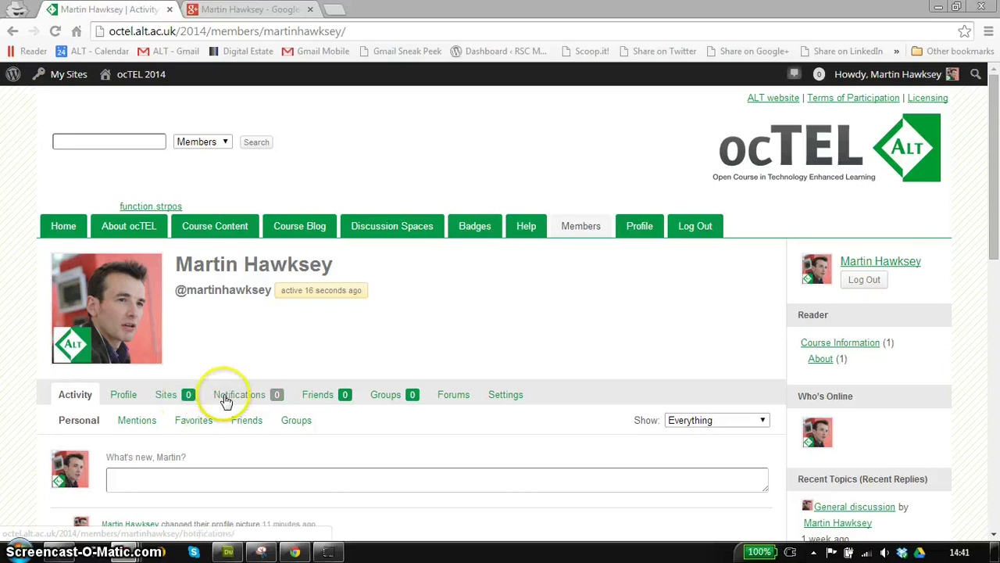
Step: Show the Profile tab's Base details and start editing them
left_click(122, 396)
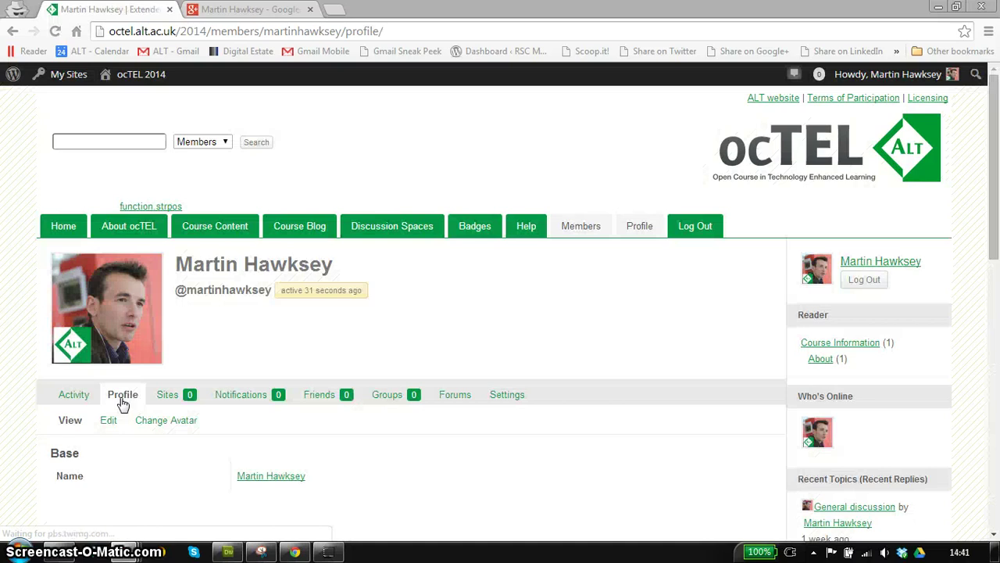
scroll(125, 466, "down", 1)
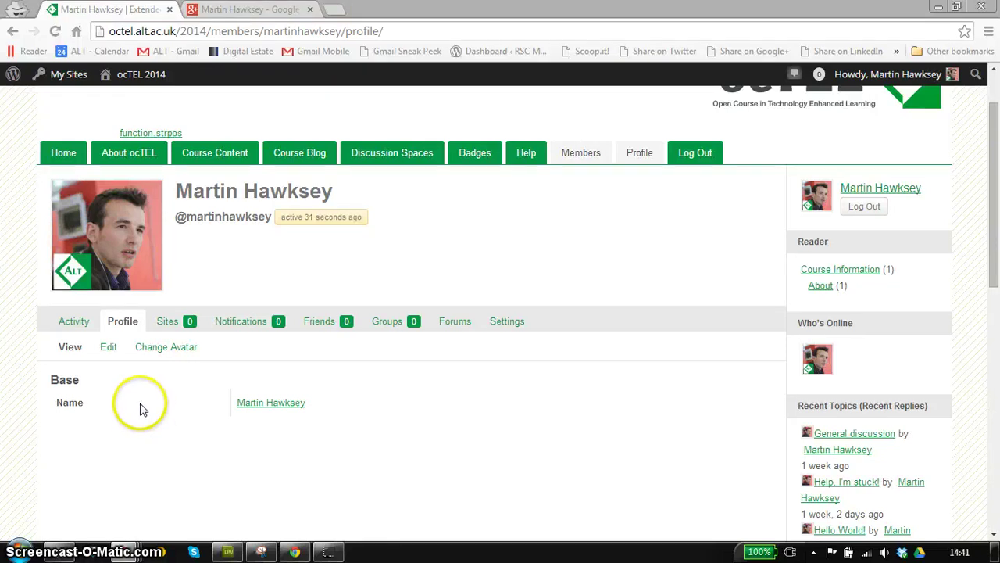
left_click(108, 348)
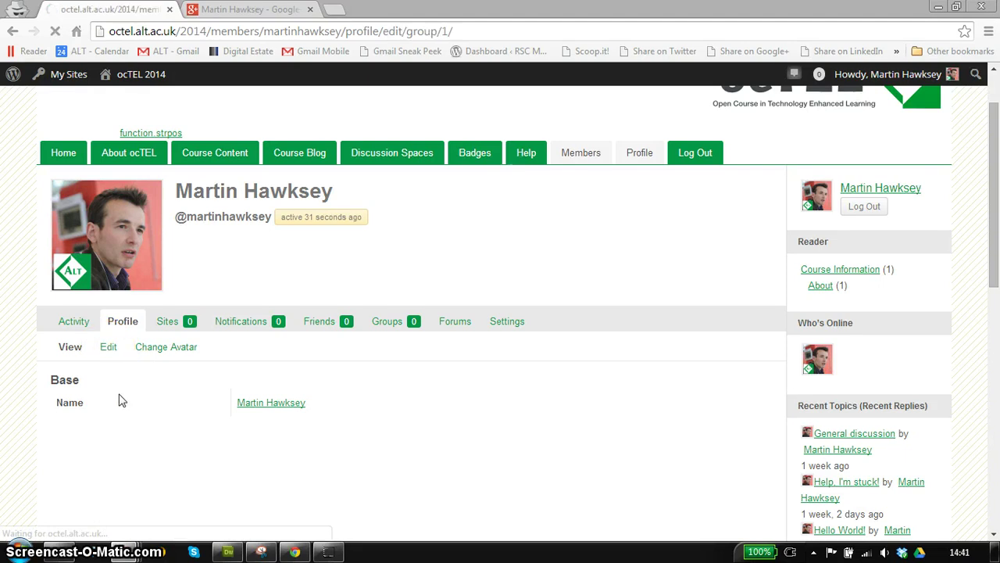
Step: Scroll down the Base profile form and place the cursor in the empty Blog field
scroll(154, 436, "down", 2)
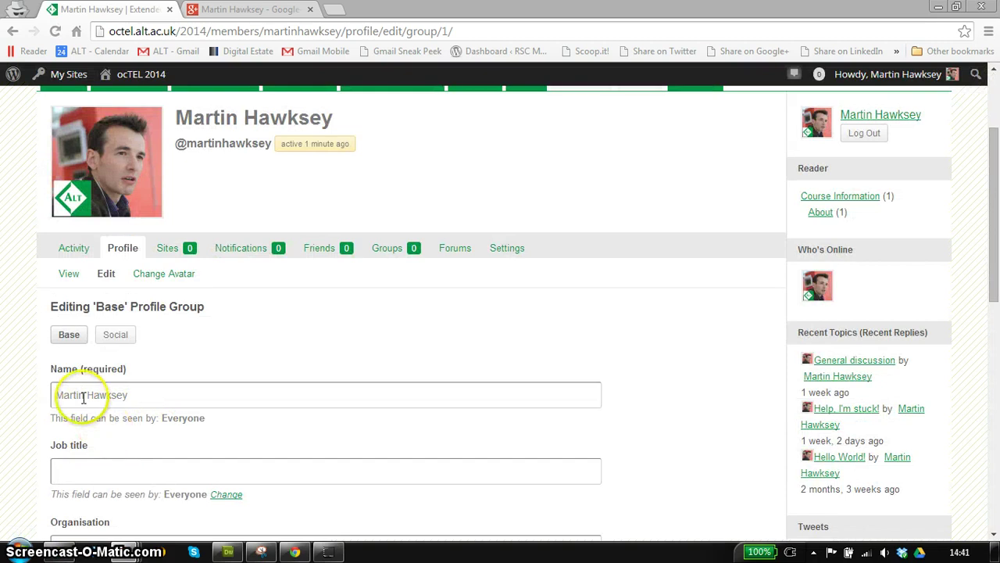
scroll(65, 437, "down", 1)
scroll(88, 436, "down", 3)
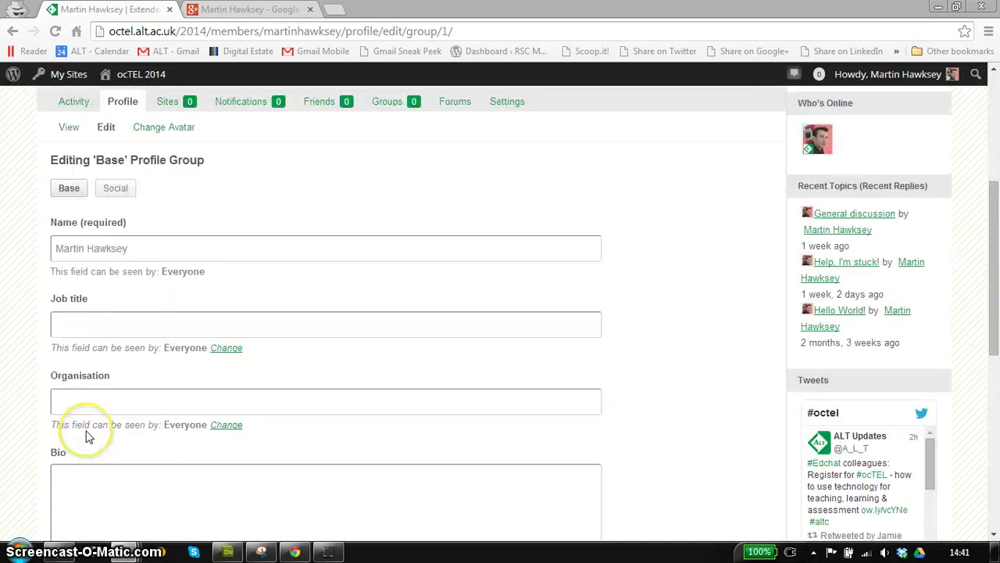
scroll(90, 439, "down", 2)
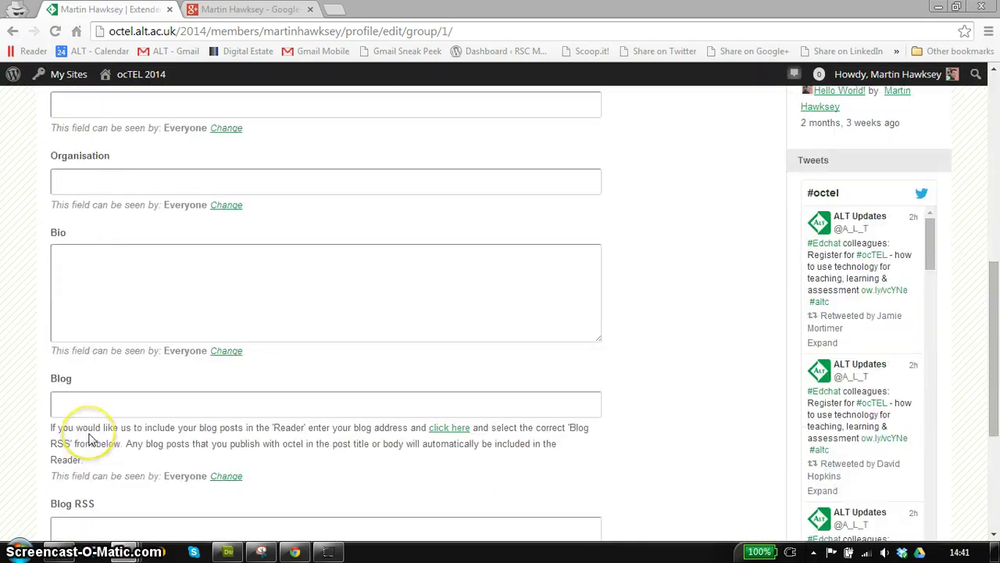
left_click(95, 332)
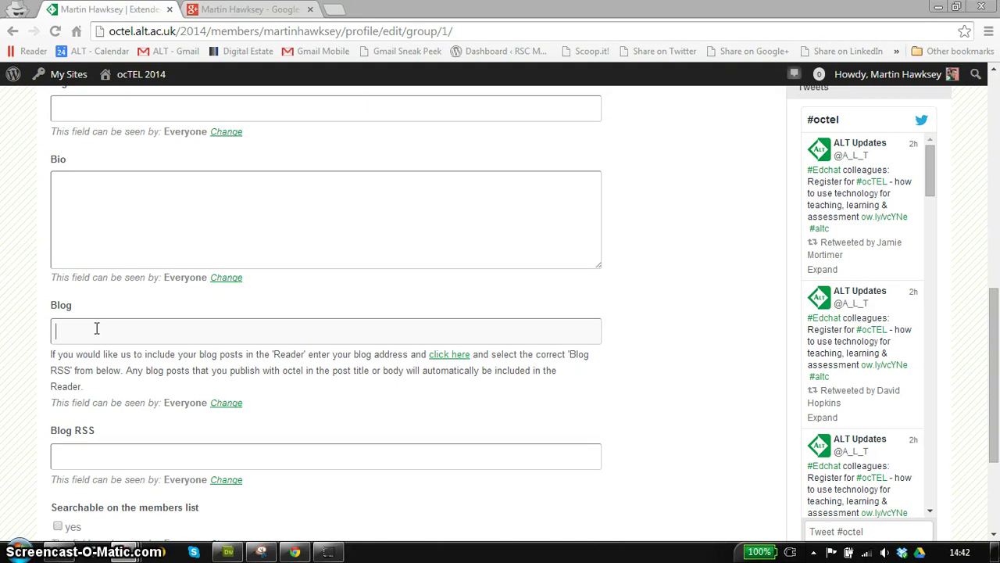
Step: Enter the blog URL, auto-fill its /feed/ RSS address, and tick 'yes' for members-list searchability
type("ttp://mashe hawksey.info")
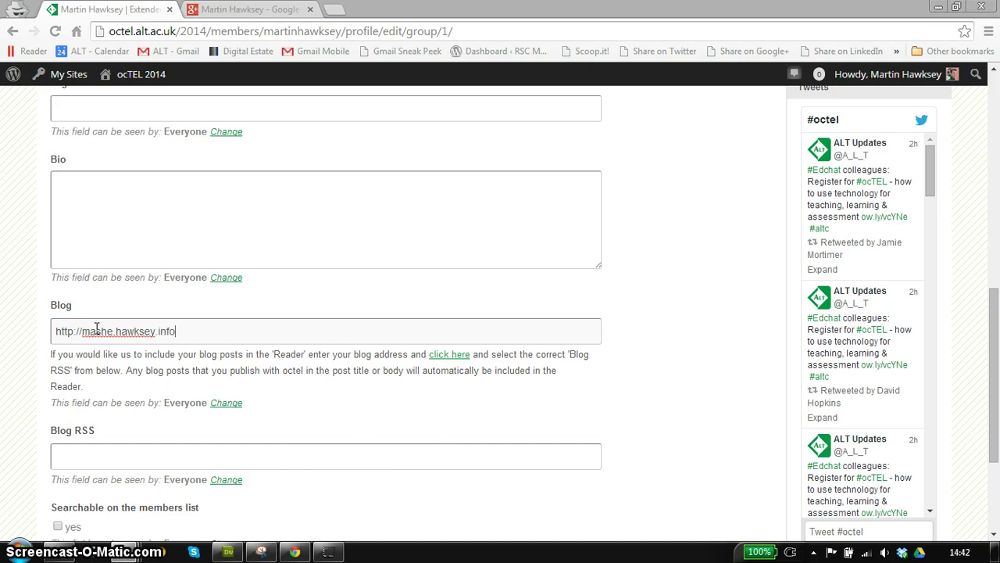
left_click(443, 359)
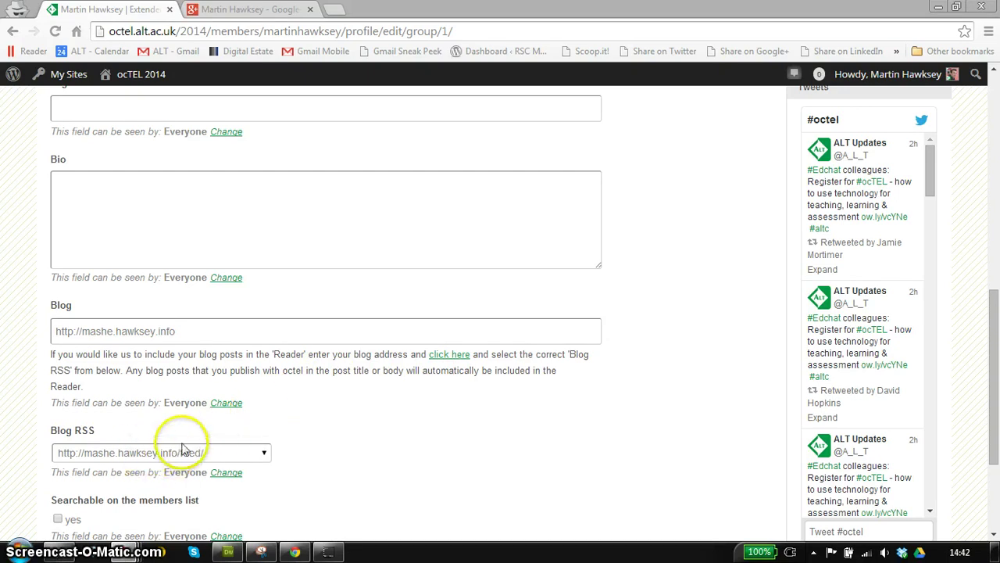
scroll(357, 418, "down", 1)
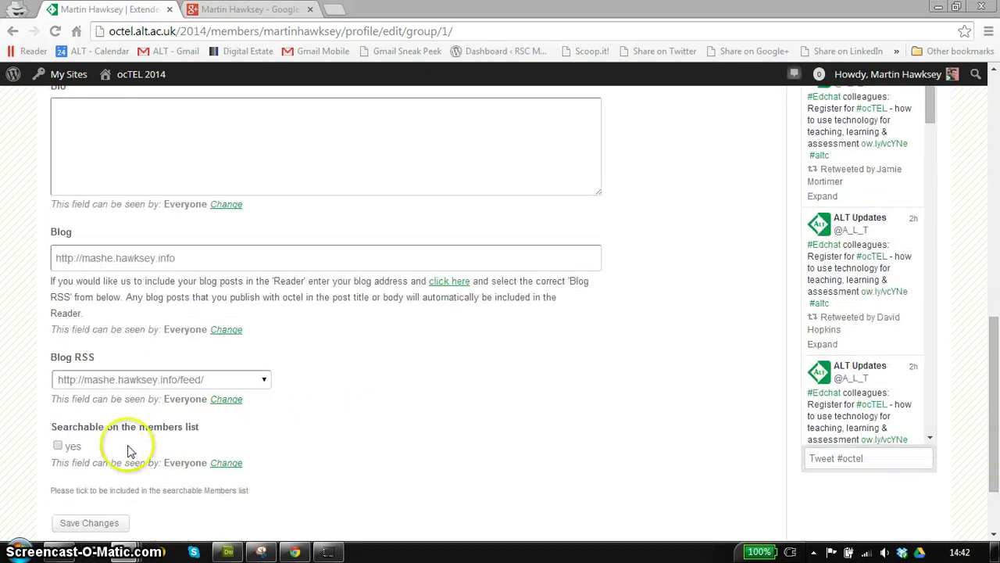
left_click(67, 446)
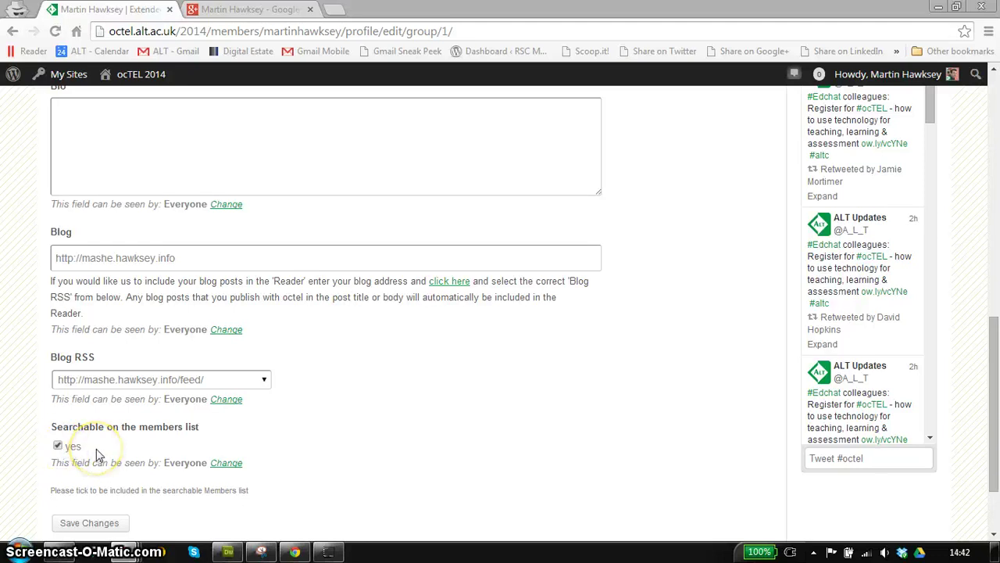
scroll(98, 456, "down", 2)
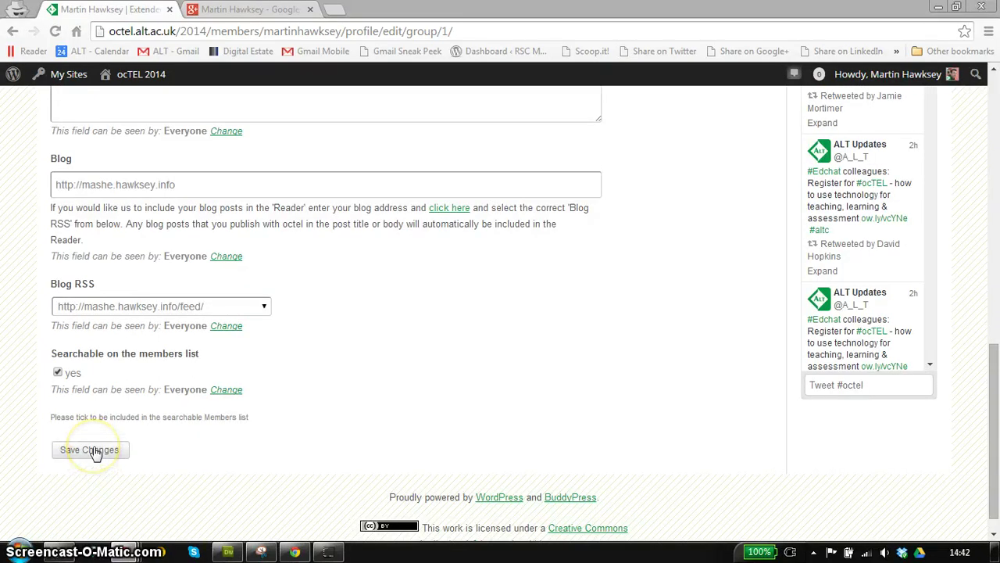
Step: Save the Base profile changes and check the 'Changes saved' confirmation
left_click(92, 453)
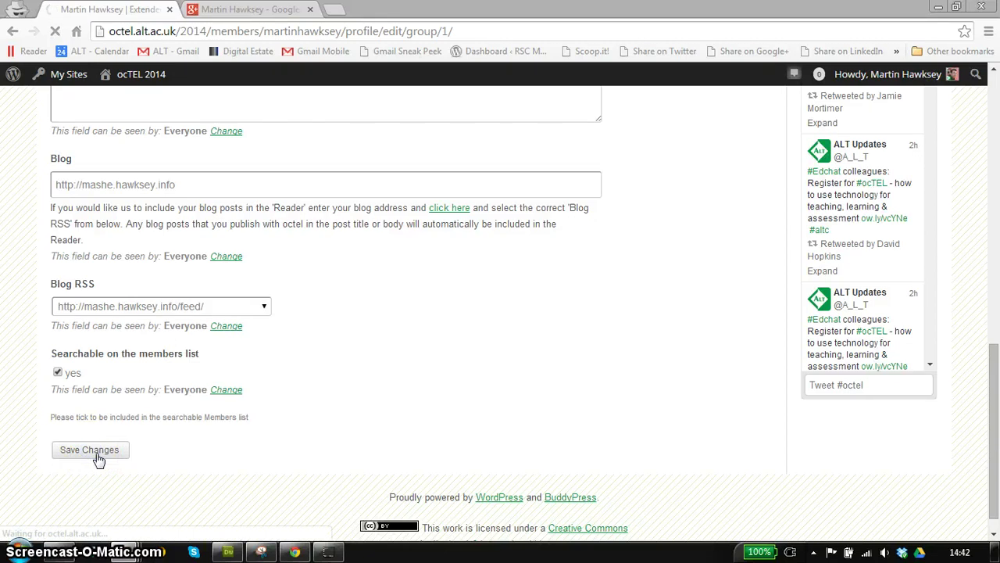
scroll(96, 437, "down", 3)
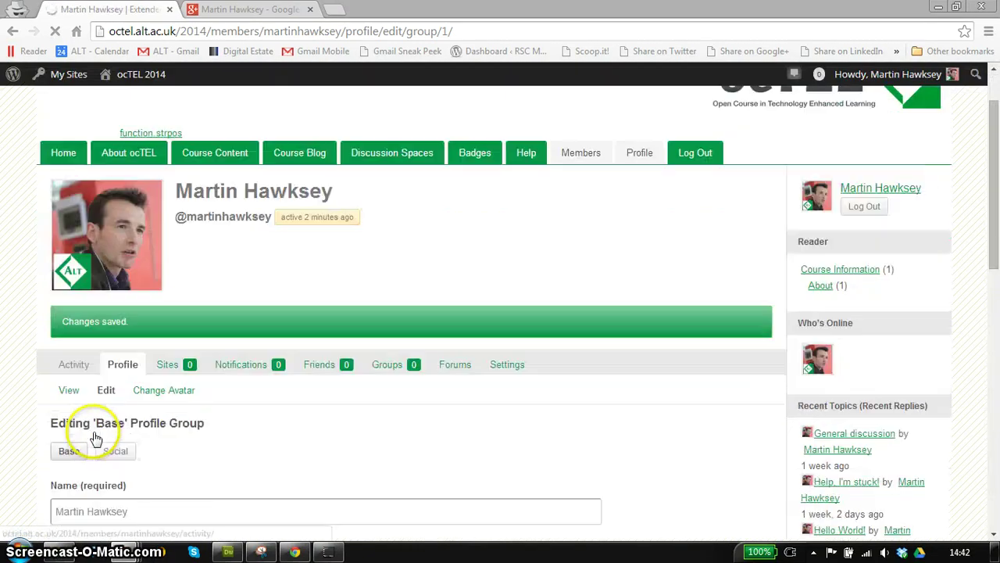
scroll(94, 432, "down", 2)
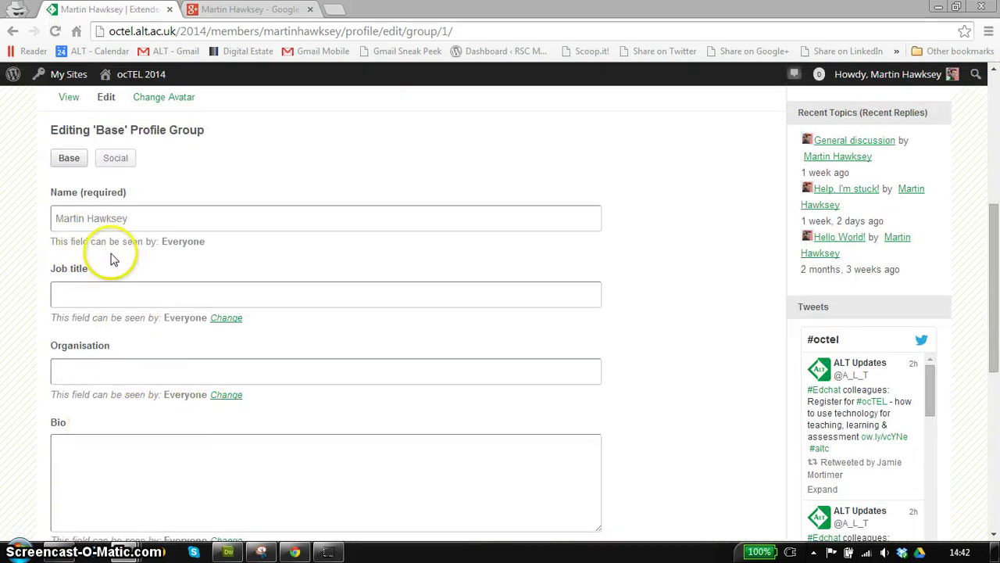
scroll(122, 319, "down", 2)
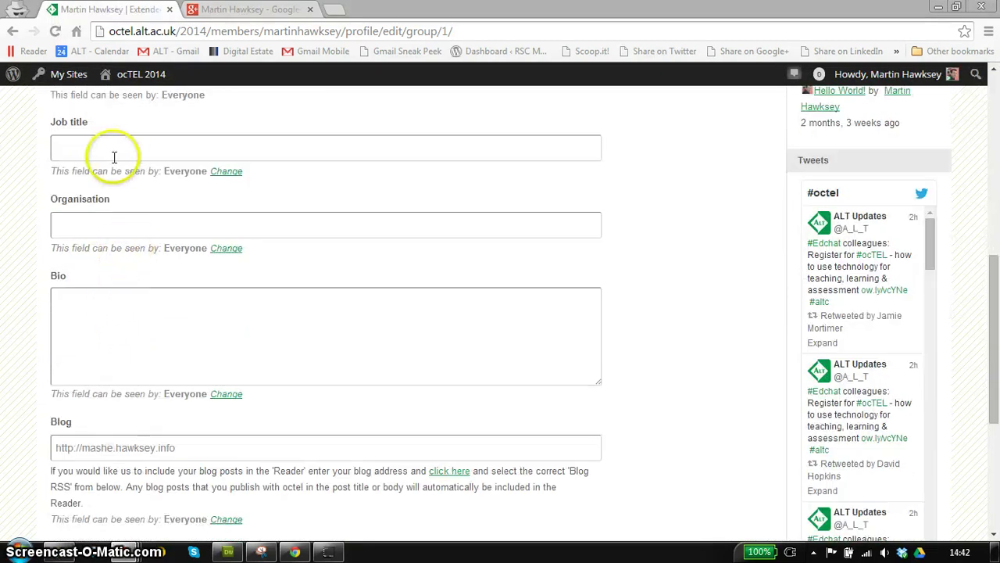
scroll(86, 211, "up", 1)
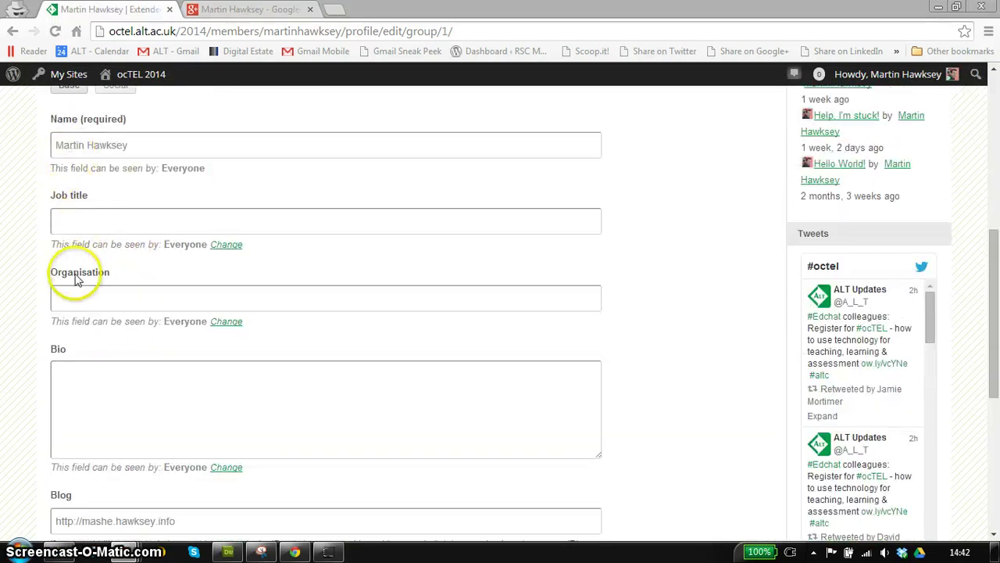
scroll(76, 278, "down", 3)
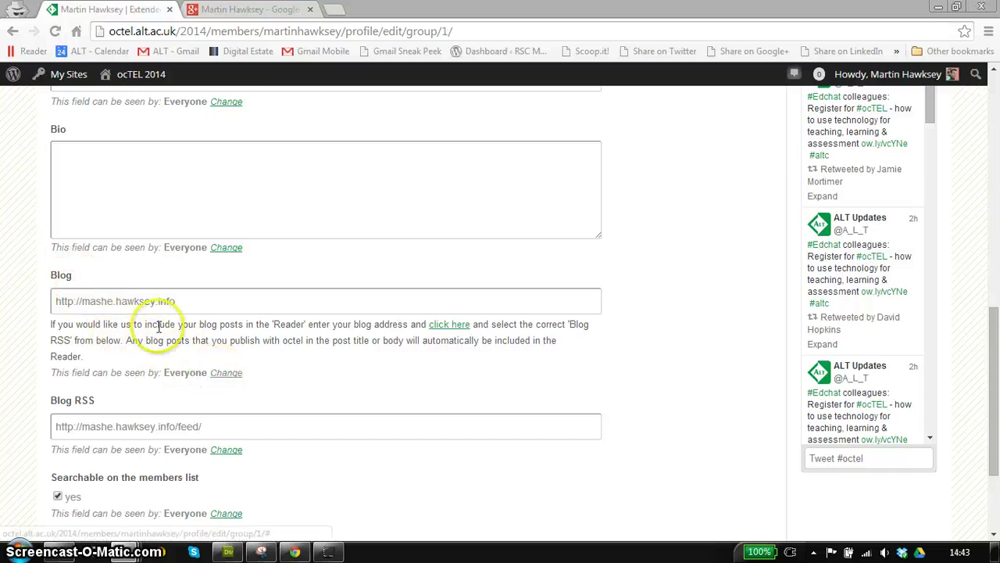
left_click(224, 374)
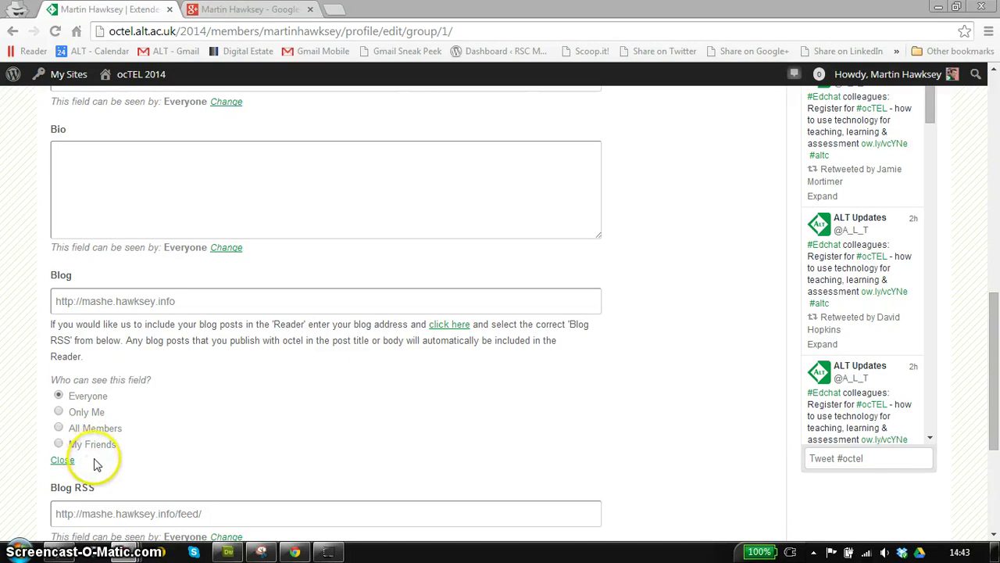
left_click(64, 461)
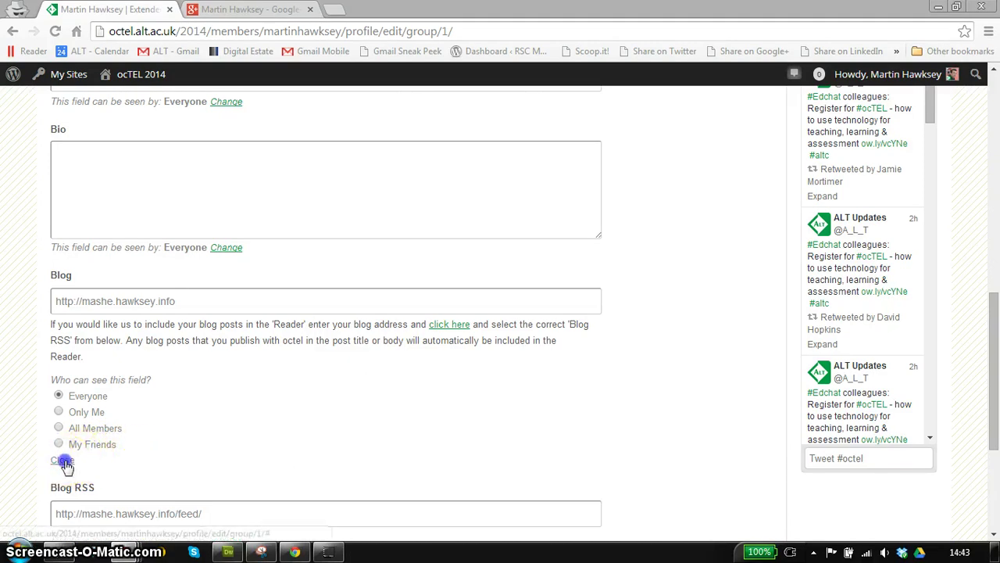
Step: Switch to the Social profile group and enter the Twitter username
scroll(117, 452, "down", 3)
scroll(116, 453, "up", 4)
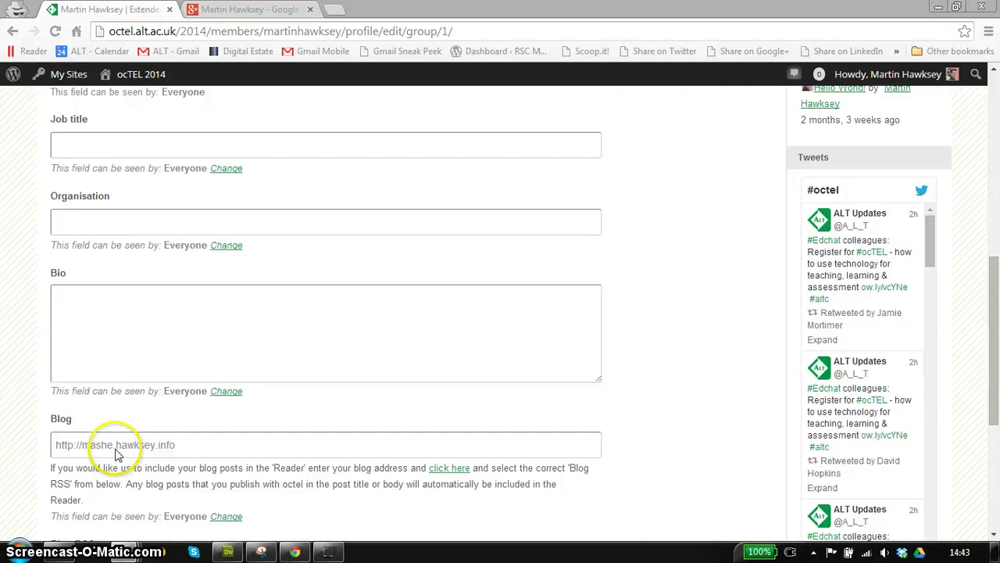
scroll(117, 450, "up", 3)
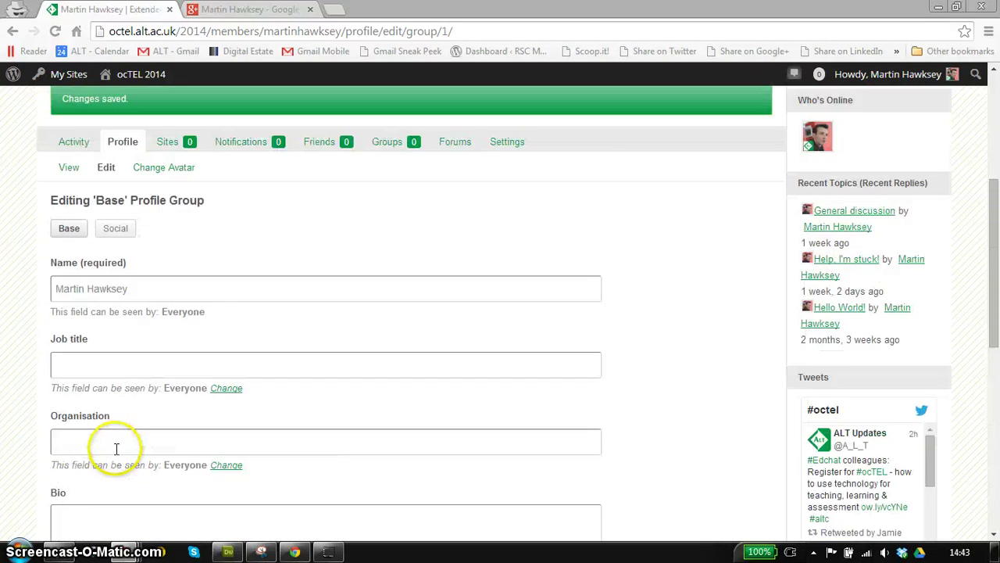
left_click(107, 234)
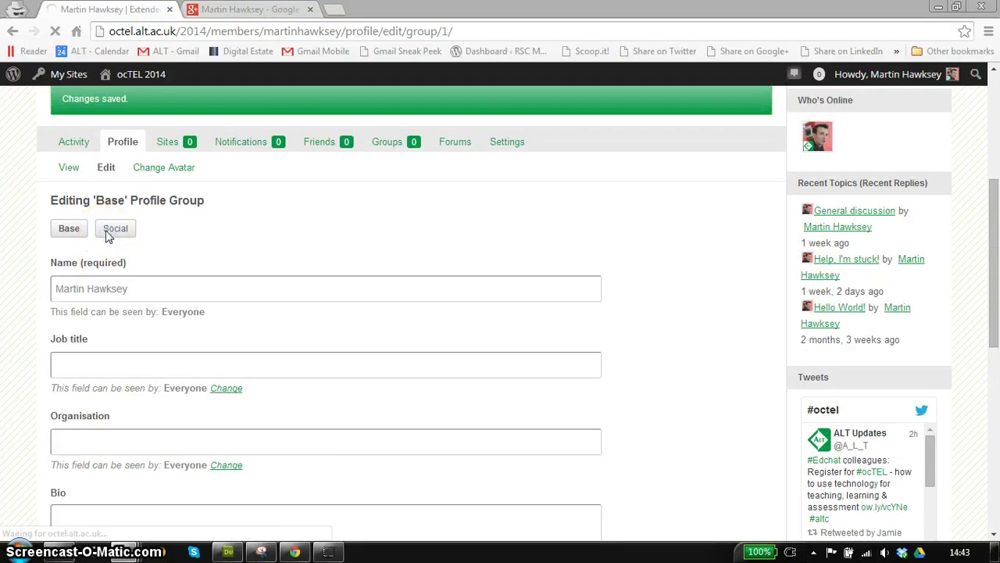
scroll(17, 372, "down", 3)
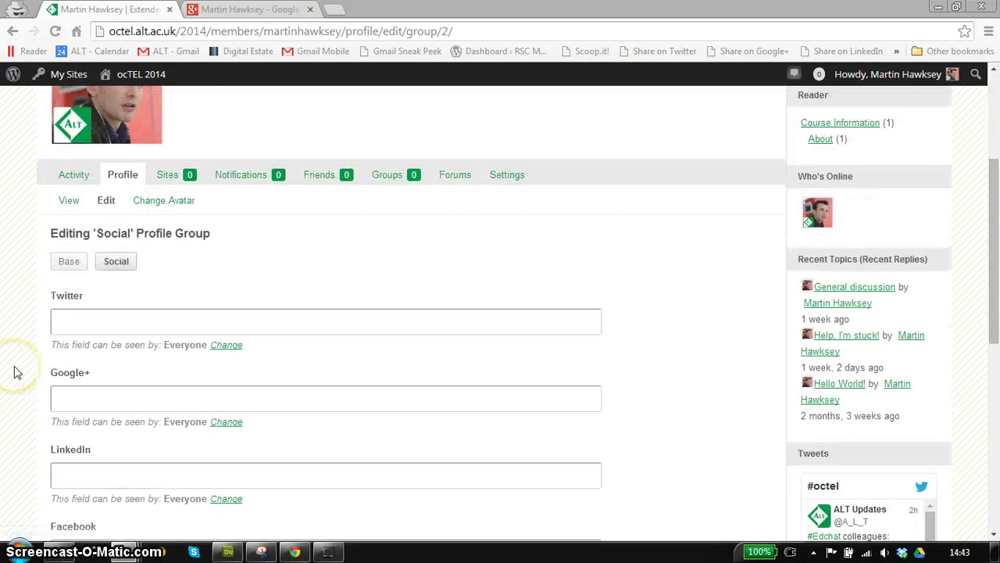
left_click(69, 318)
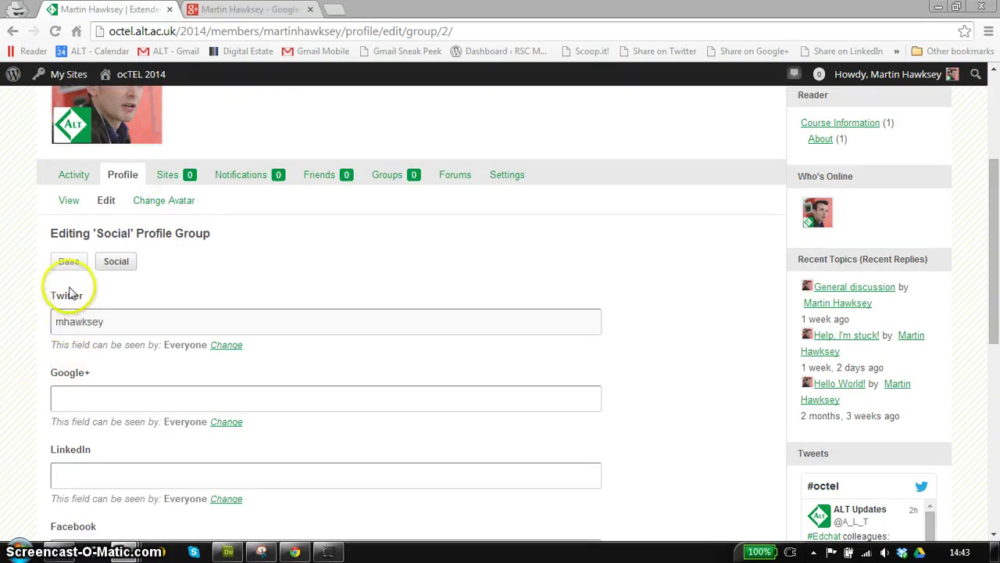
Step: Copy the Google+ profile address from the other tab into the Google+ field
left_click(76, 396)
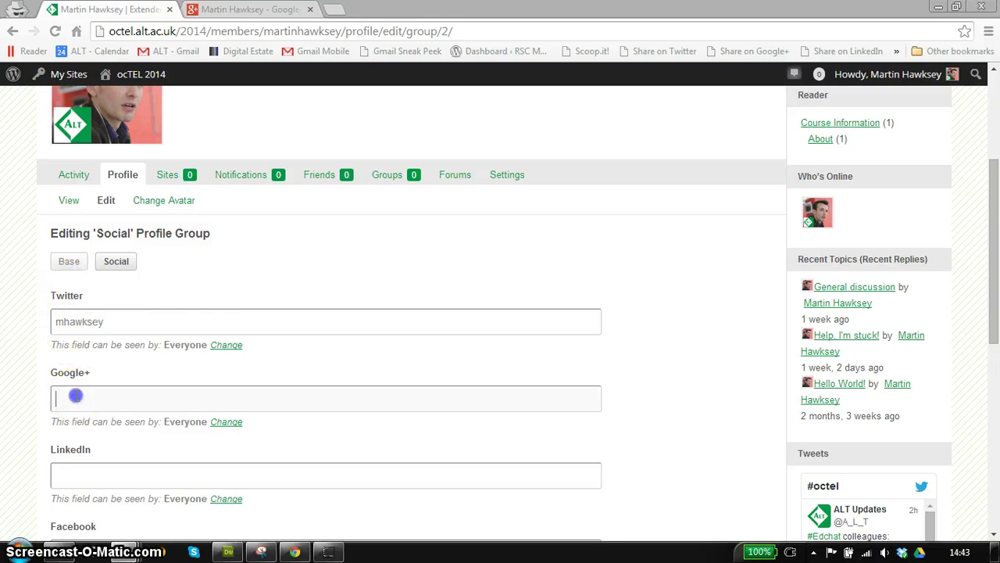
left_click(239, 9)
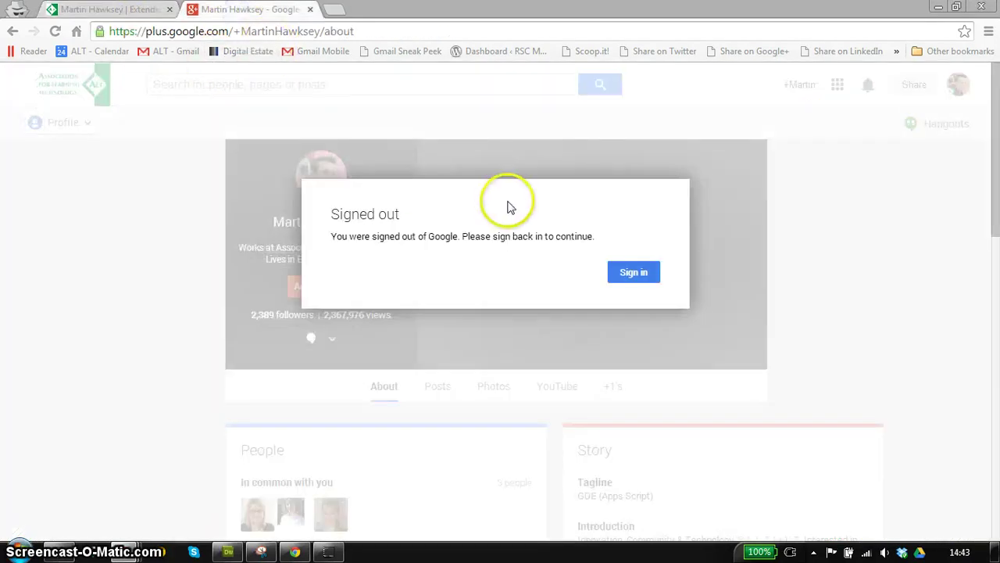
left_click(265, 33)
left_click(313, 33)
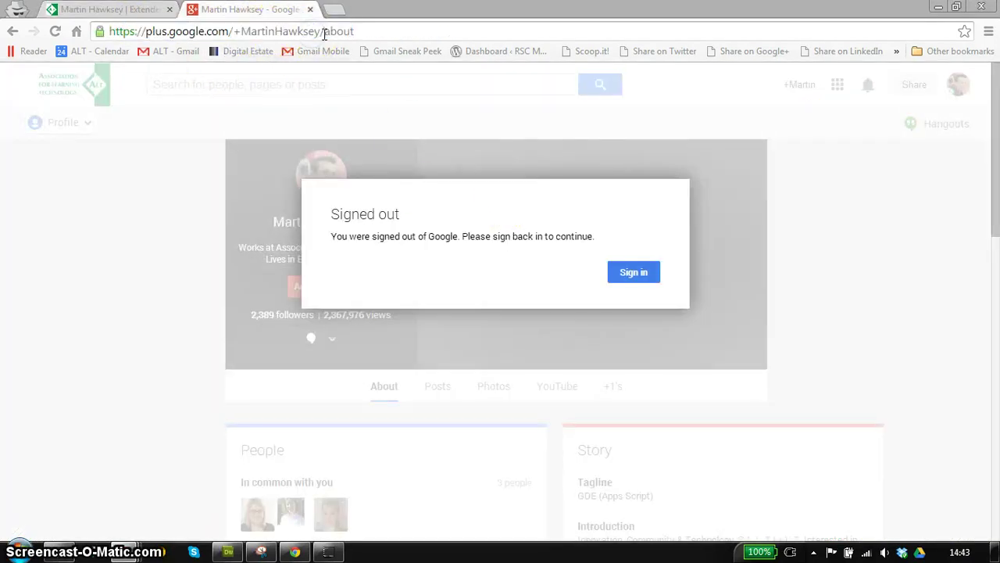
left_click_drag(138, 29, 57, 29)
key("ctrl+c")
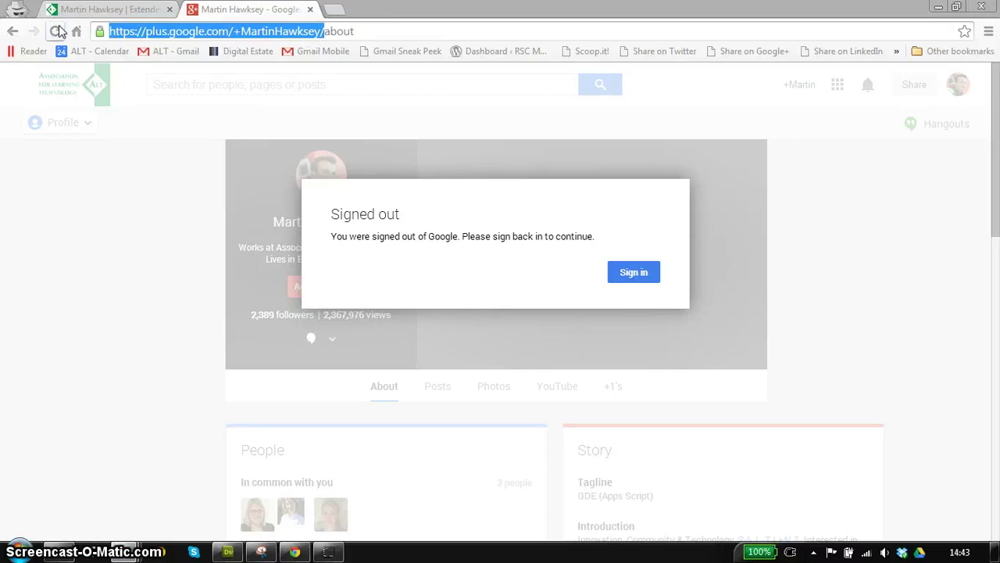
left_click(112, 9)
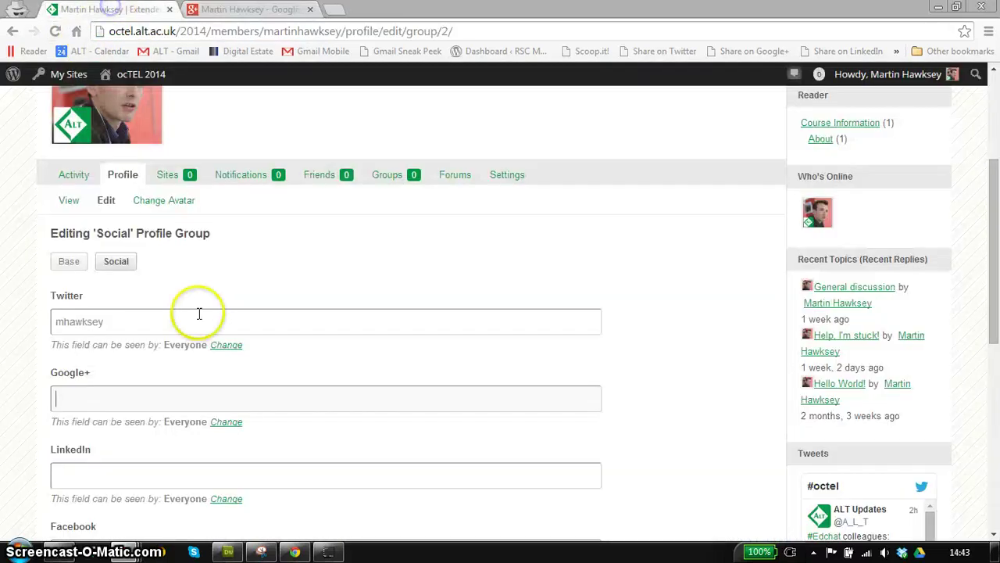
left_click(94, 405)
key("ctrl+v")
Step: Fill in the Slideshare, Delicious and Diigo IDs and save the Social profile
scroll(98, 377, "down", 3)
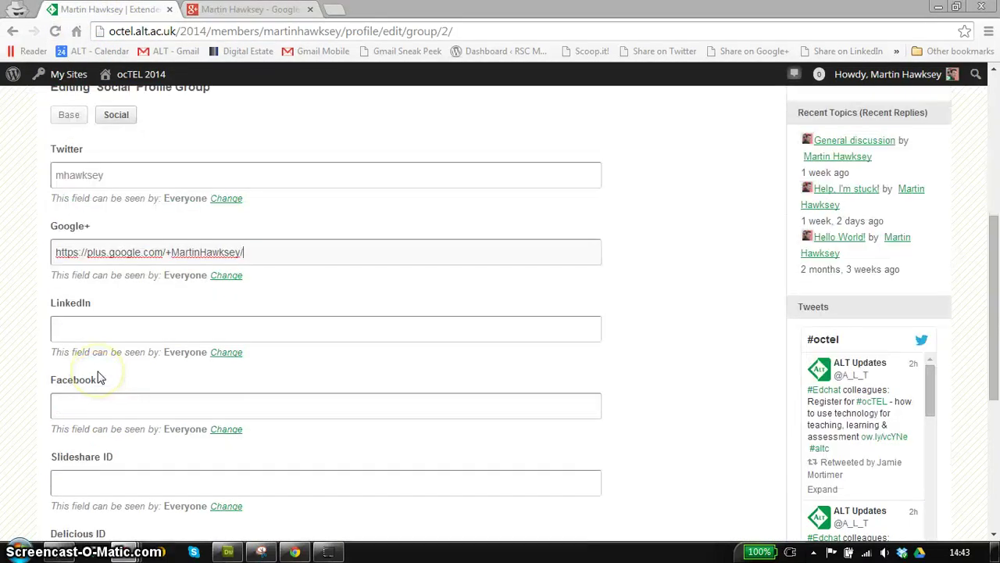
left_click(94, 399)
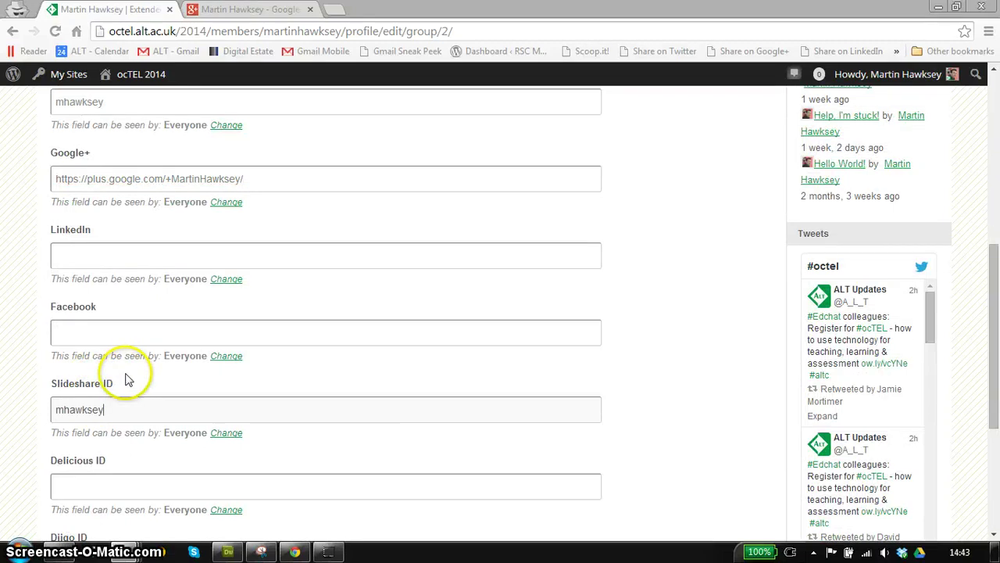
scroll(98, 412, "down", 1)
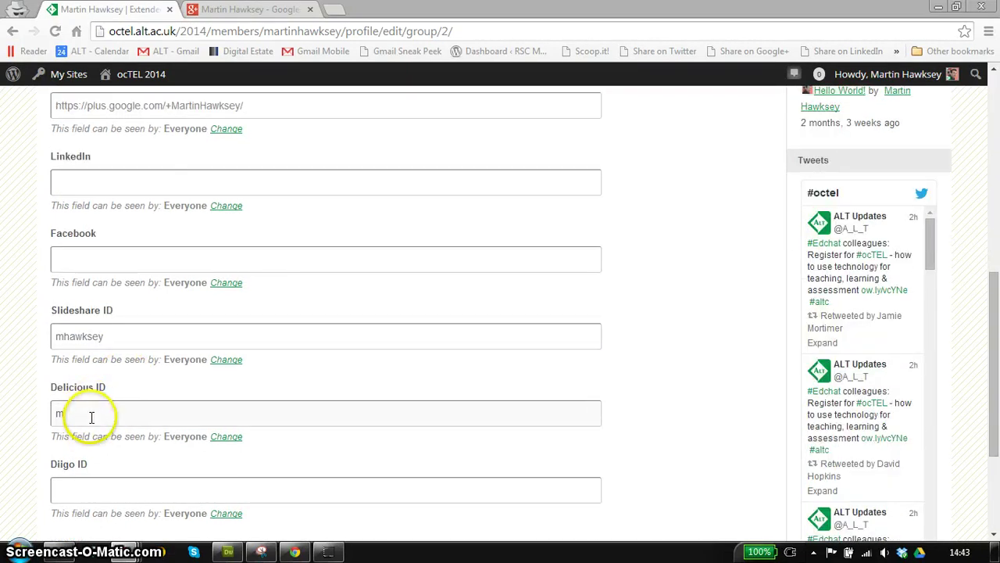
scroll(96, 416, "down", 1)
left_click(85, 416)
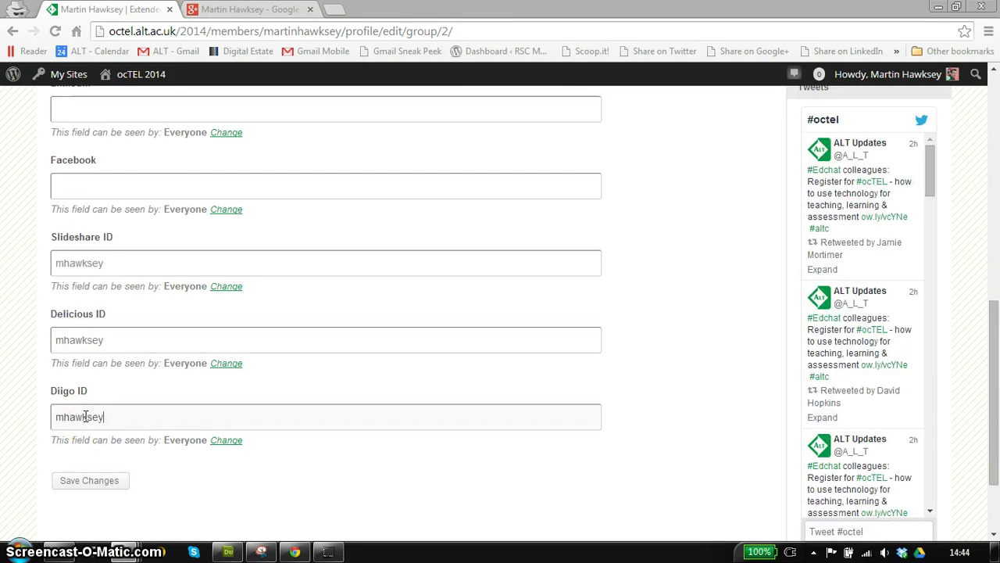
left_click(91, 481)
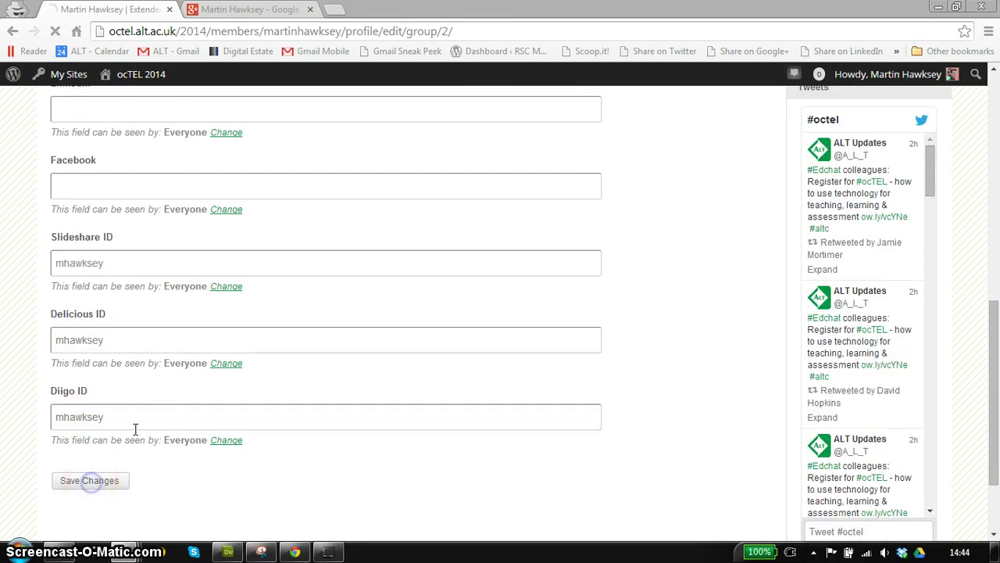
Step: View the public profile listing the saved Social IDs, blog and blog RSS
left_click(163, 377)
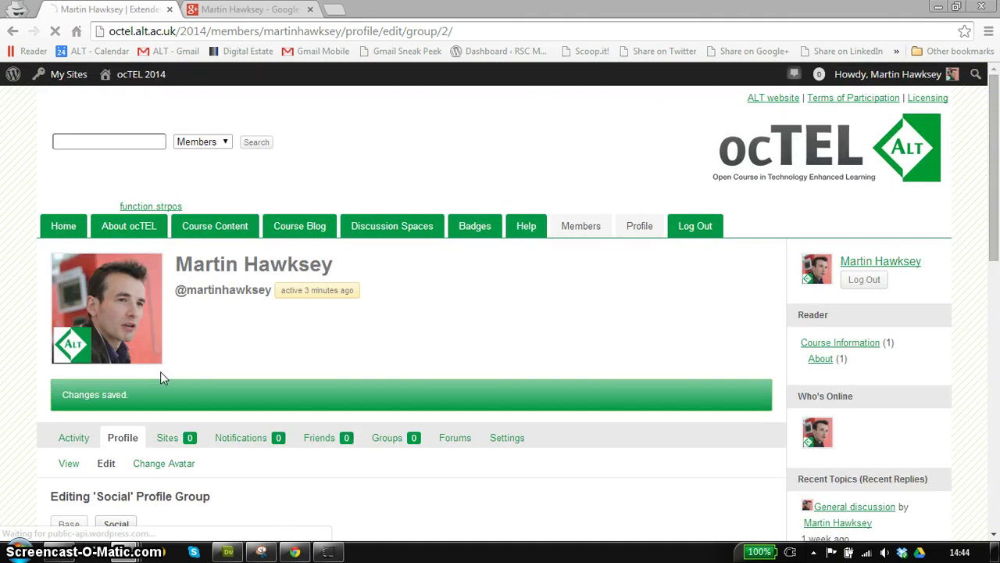
scroll(160, 371, "down", 3)
left_click(170, 372)
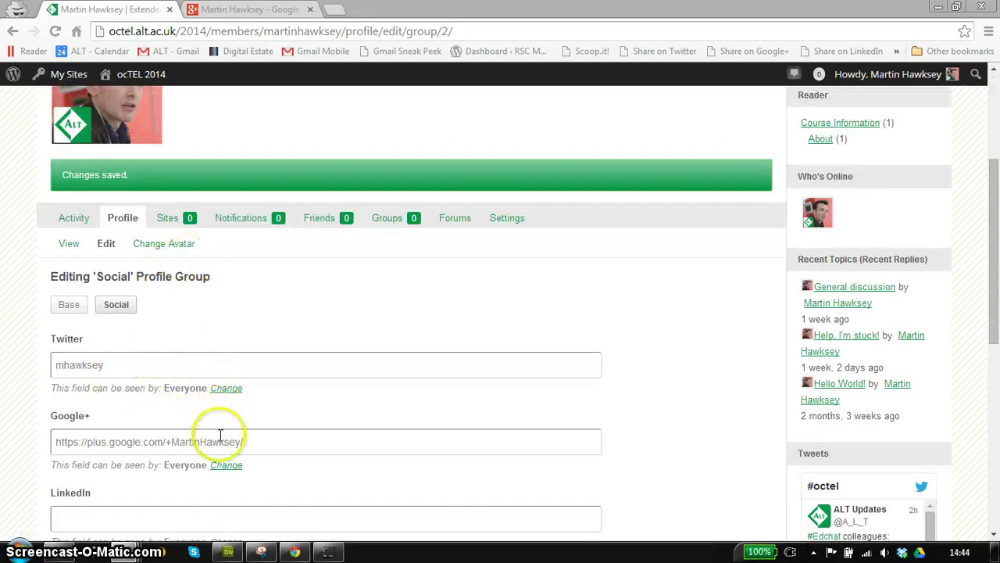
left_click(69, 245)
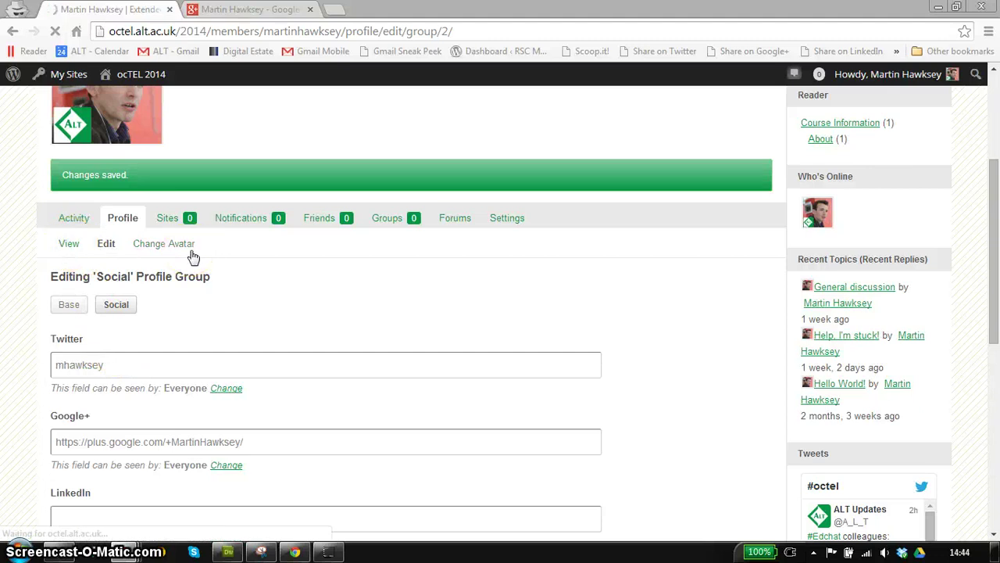
scroll(201, 313, "down", 4)
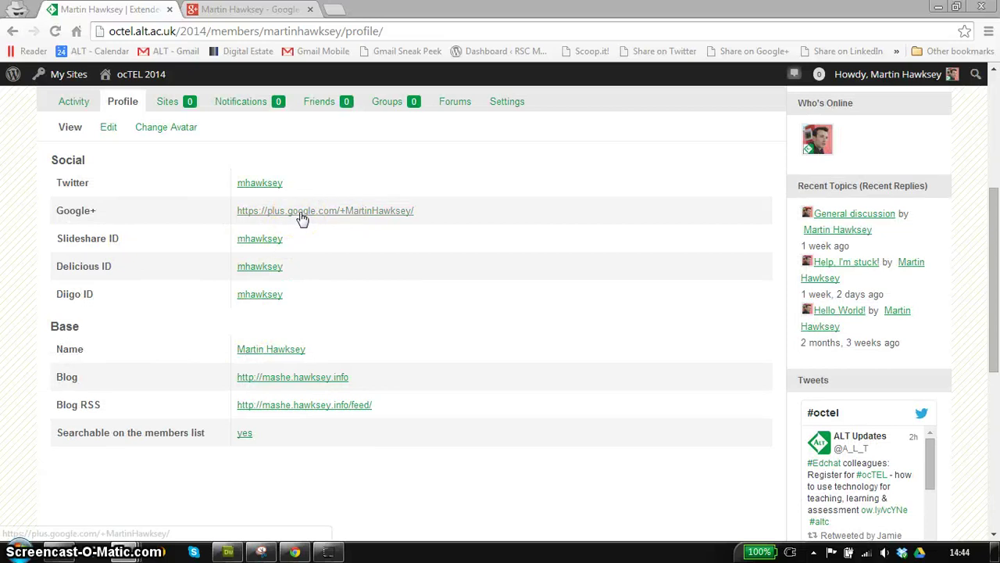
Step: Open the Google+ link in a new tab to verify it, then return to ocTEL
left_click(272, 216)
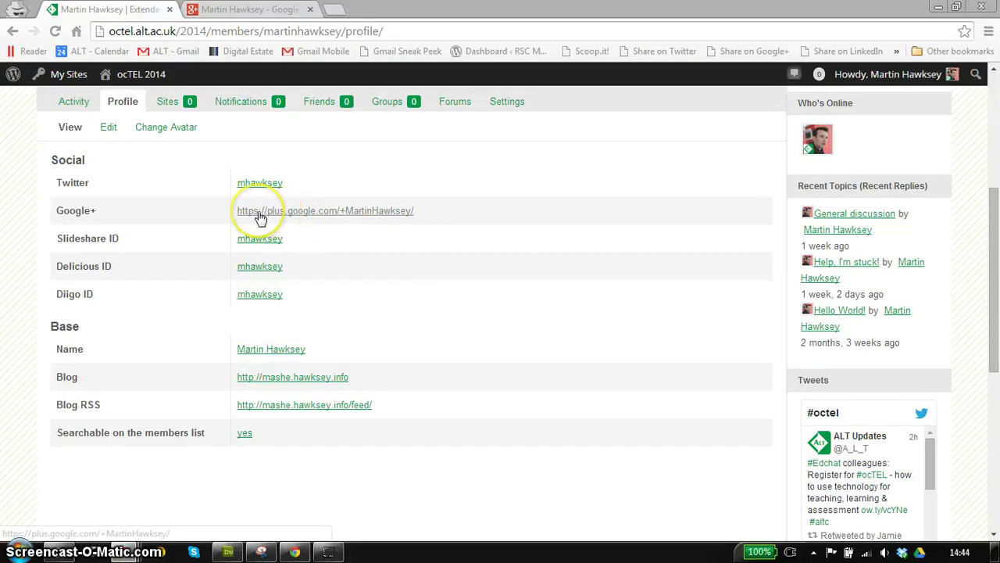
right_click(261, 217)
left_click(276, 222)
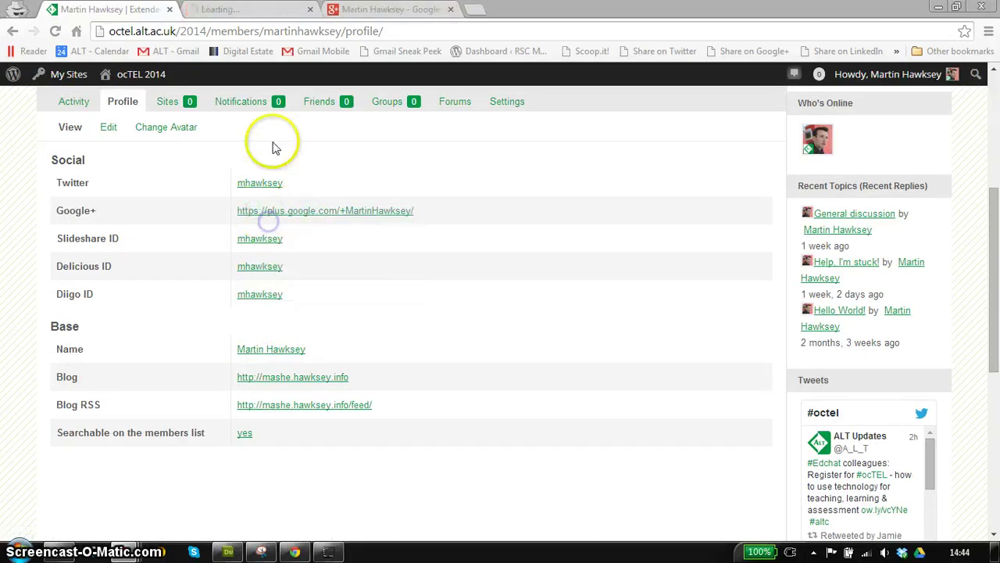
left_click(267, 10)
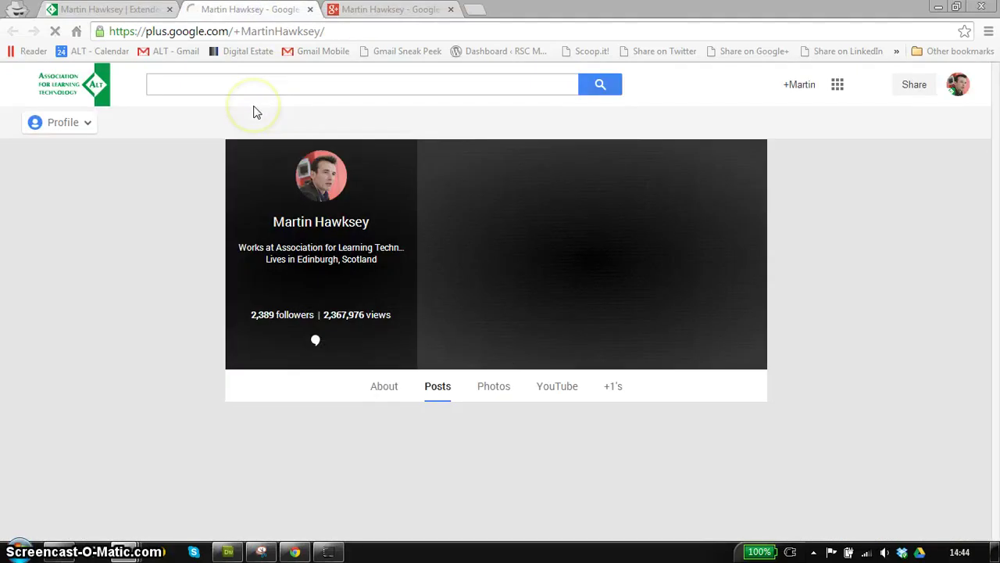
left_click(105, 10)
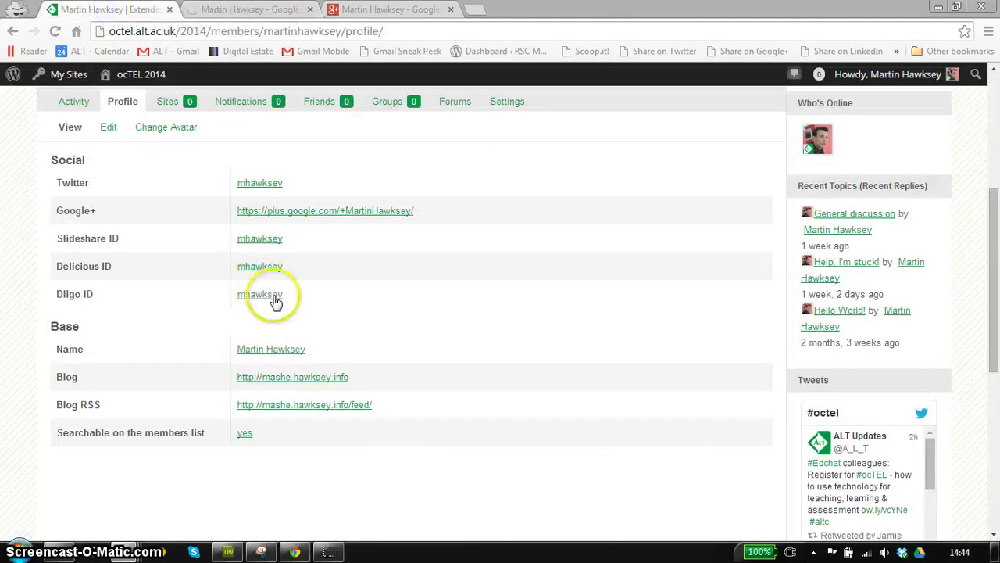
scroll(346, 335, "up", 1)
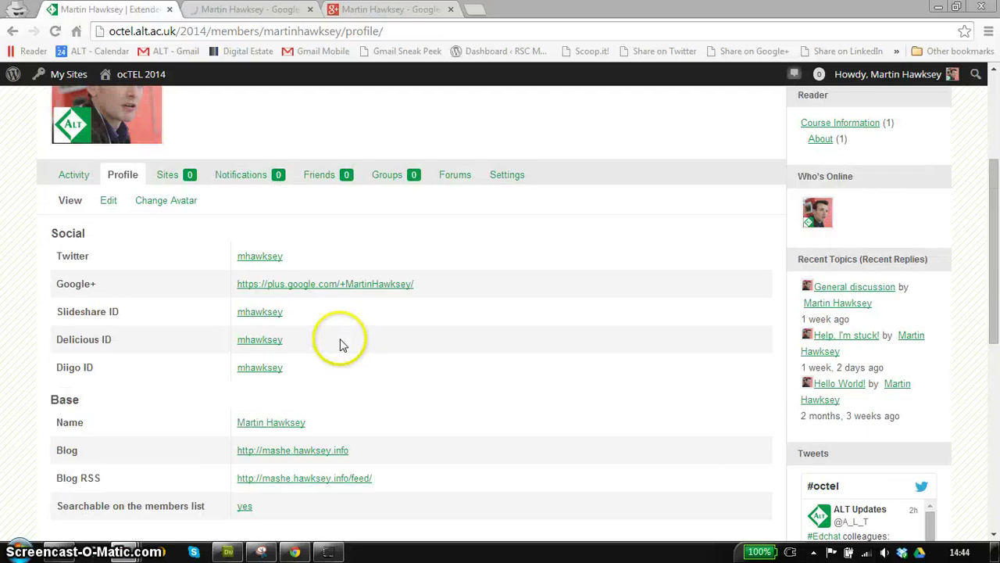
Step: Scroll to the Change Avatar upload form offering image upload or Gravatar
scroll(183, 290, "up", 1)
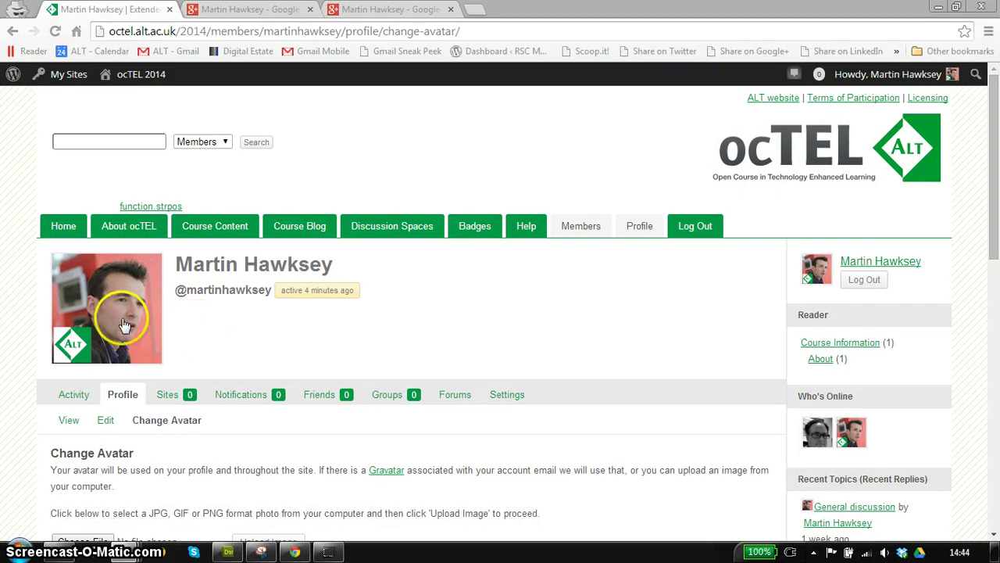
scroll(208, 334, "down", 2)
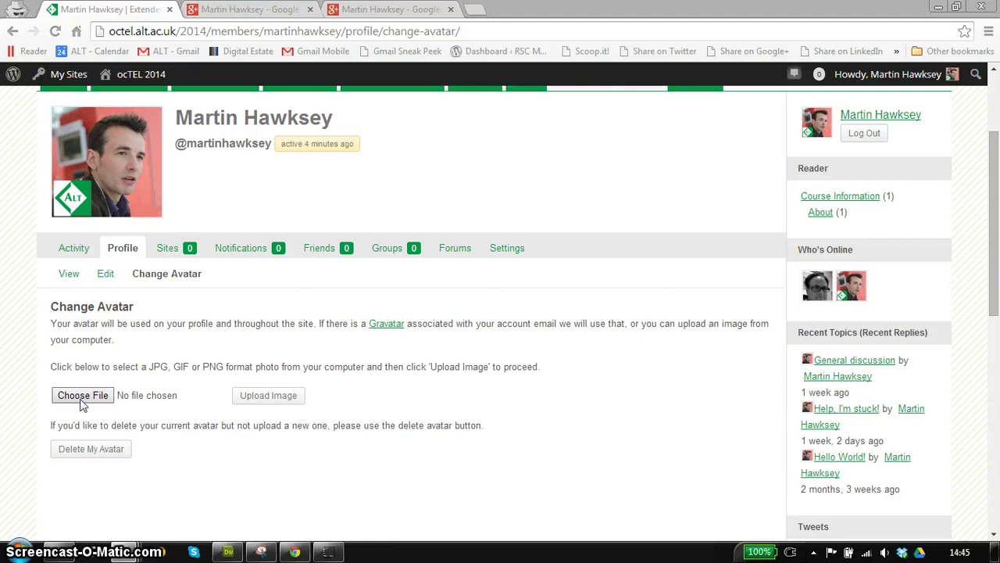
Step: Upload DSC_7159_cropped_alt.jpg as the new avatar image
left_click(82, 397)
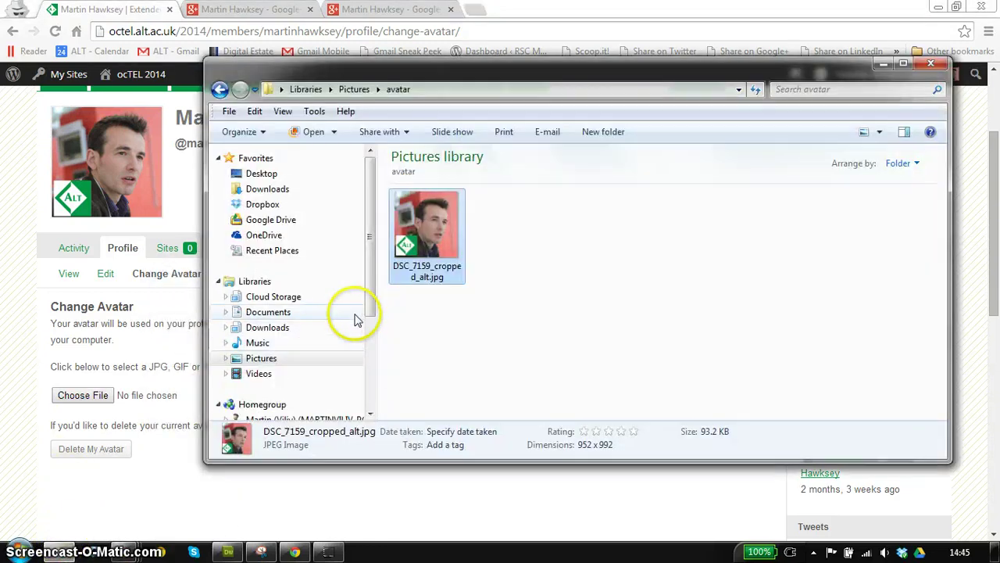
left_click_drag(415, 219, 69, 400)
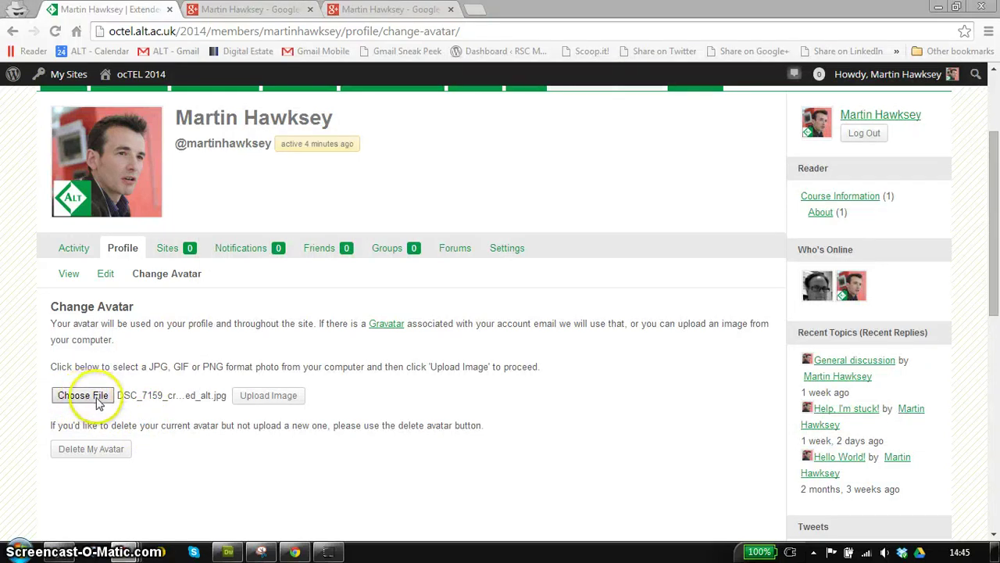
left_click(264, 395)
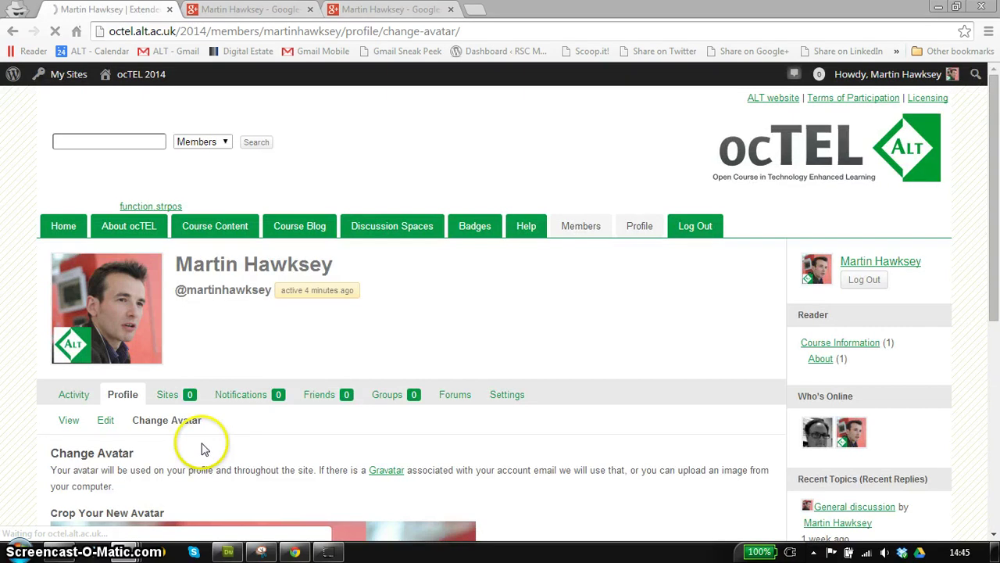
Step: Stretch the crop box over the whole photo and apply the crop
scroll(210, 429, "down", 4)
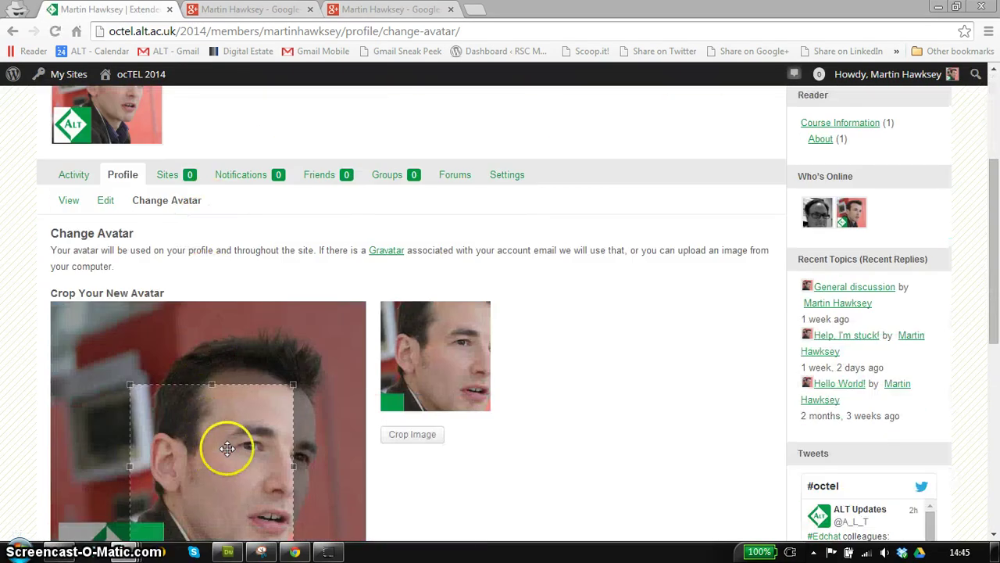
scroll(232, 420, "down", 1)
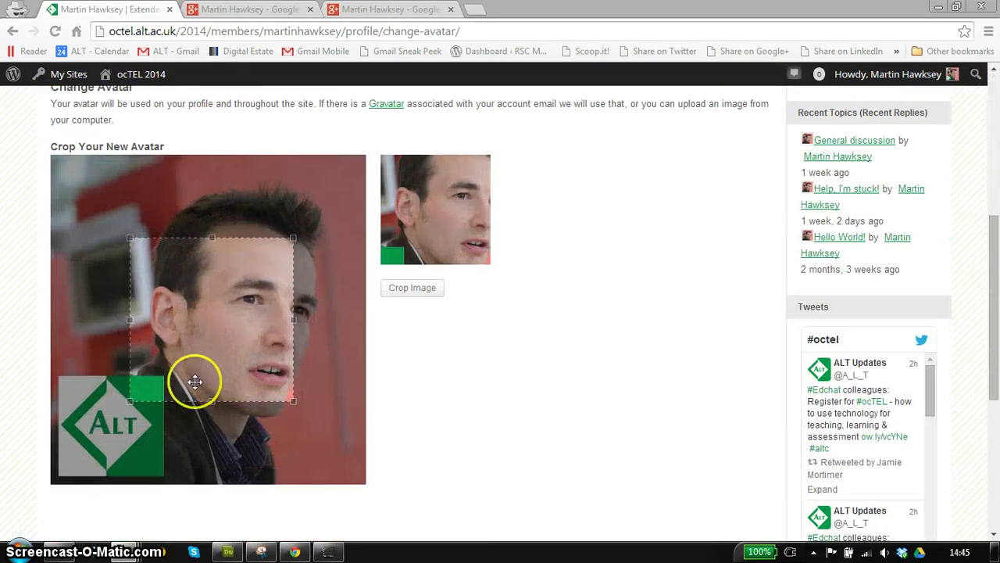
left_click_drag(128, 234, 35, 156)
left_click_drag(266, 411, 406, 498)
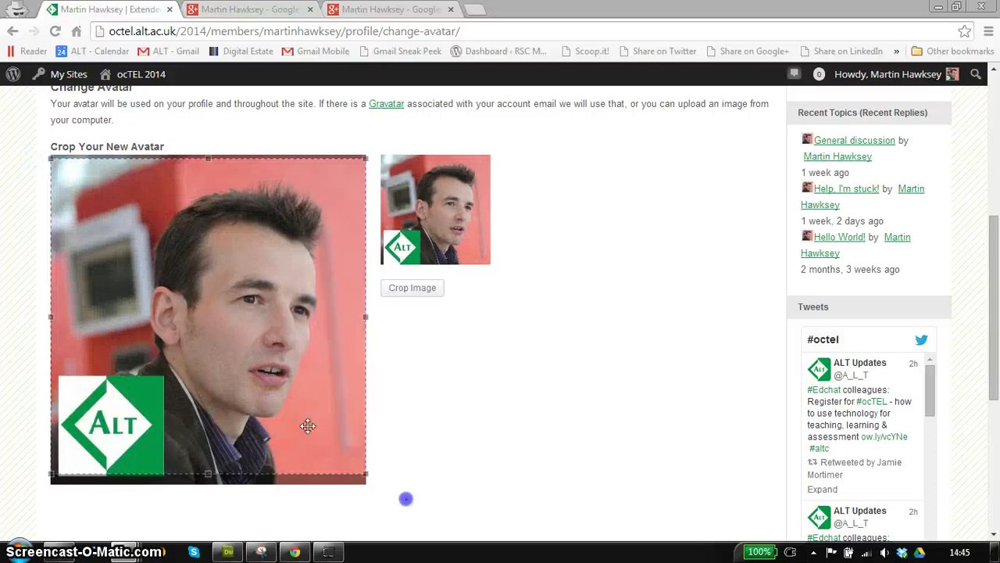
left_click(408, 287)
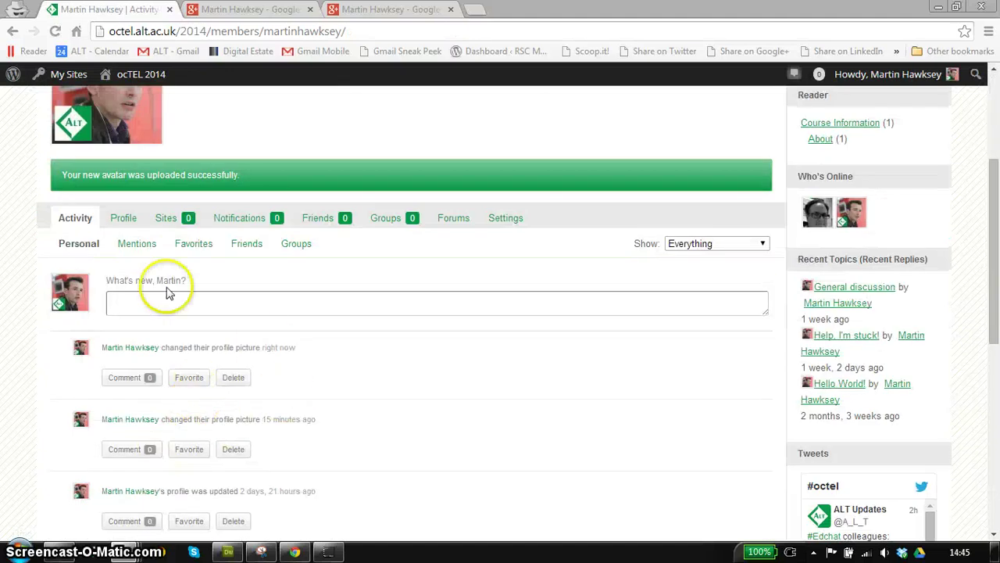
Step: Return to the member's Profile page to view the new ALT-logo avatar
left_click(132, 226)
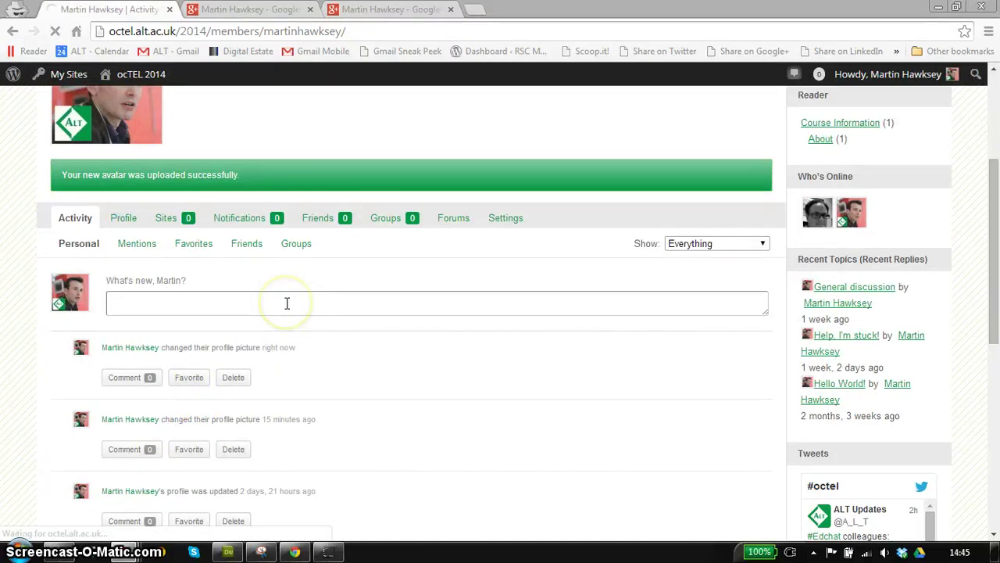